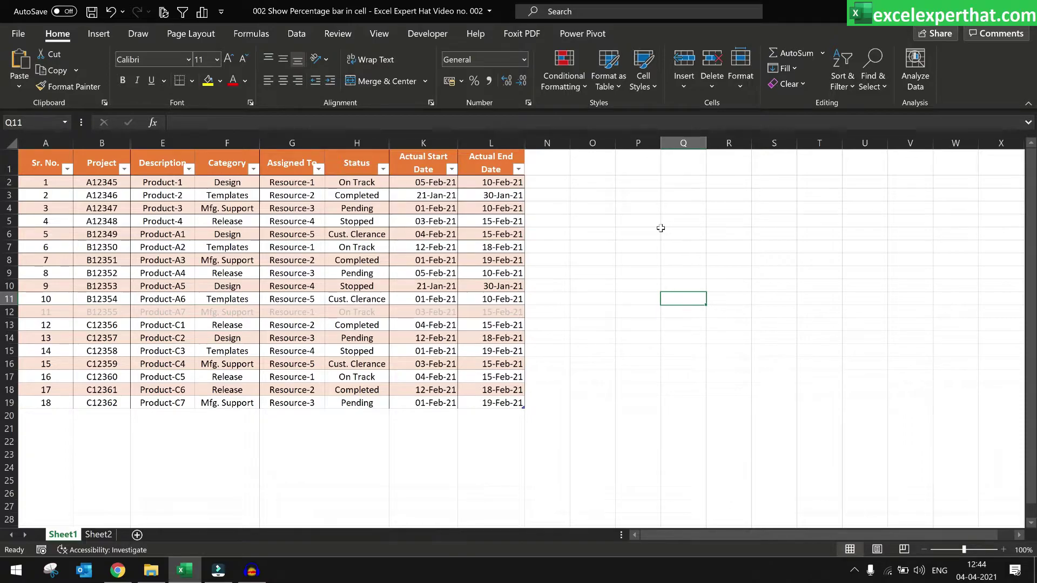
Widen the empty column N beside the task table, ending with cell N2 selected.
left_click(548, 184)
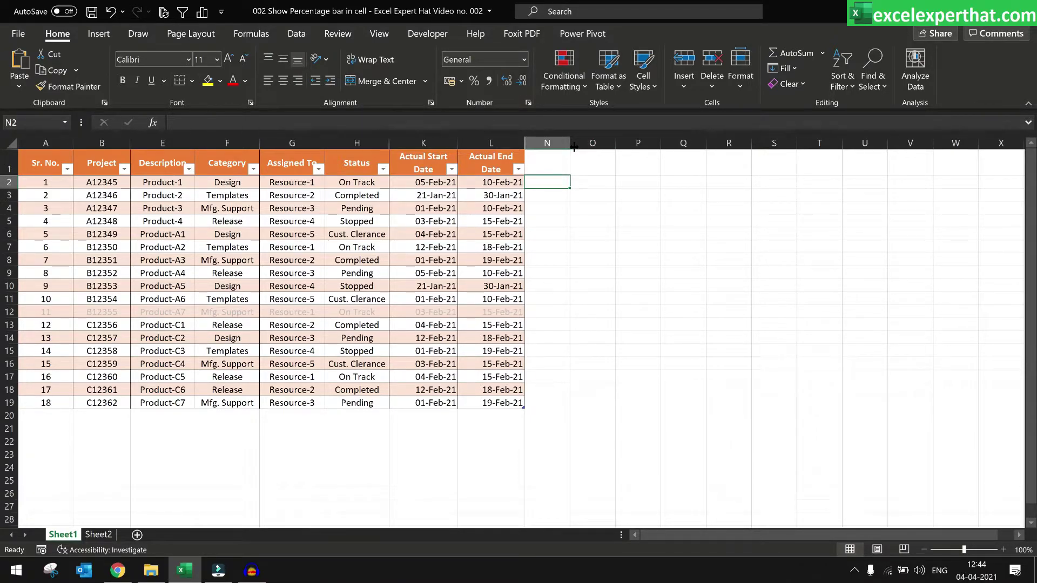
left_click_drag(569, 145, 630, 146)
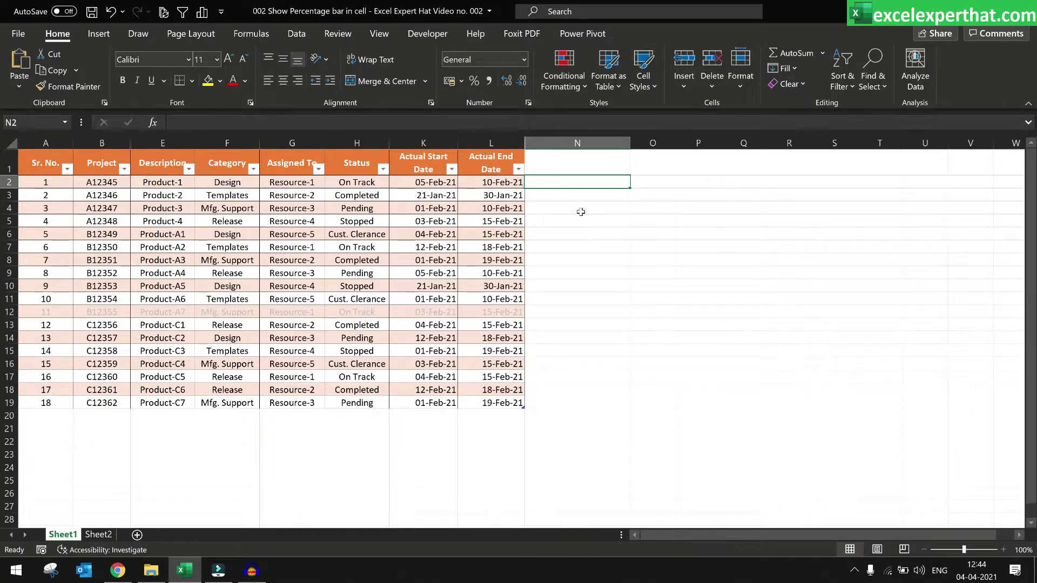
left_click(54, 158)
left_click_drag(69, 170, 515, 409)
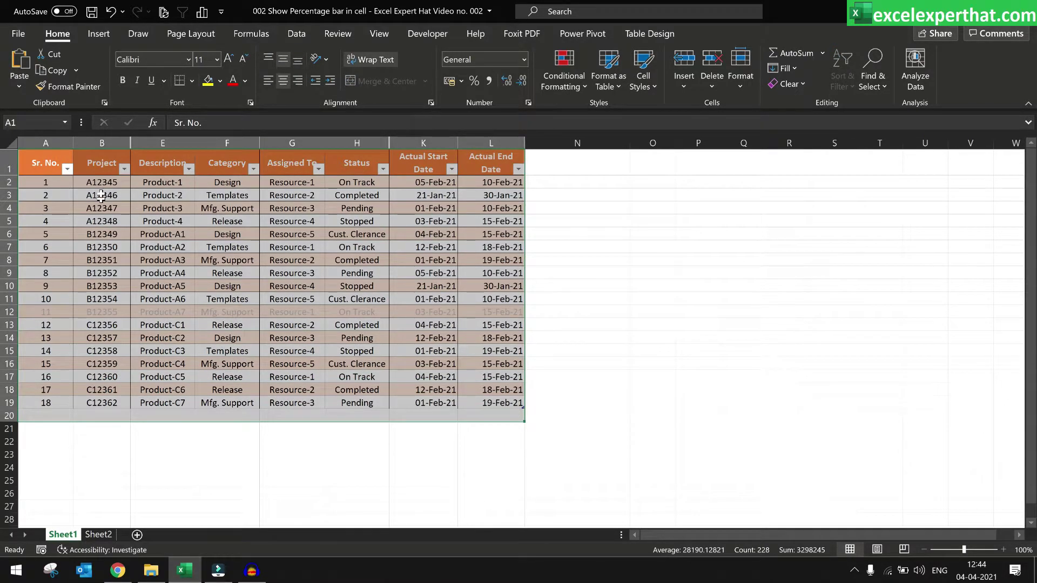
left_click(226, 172)
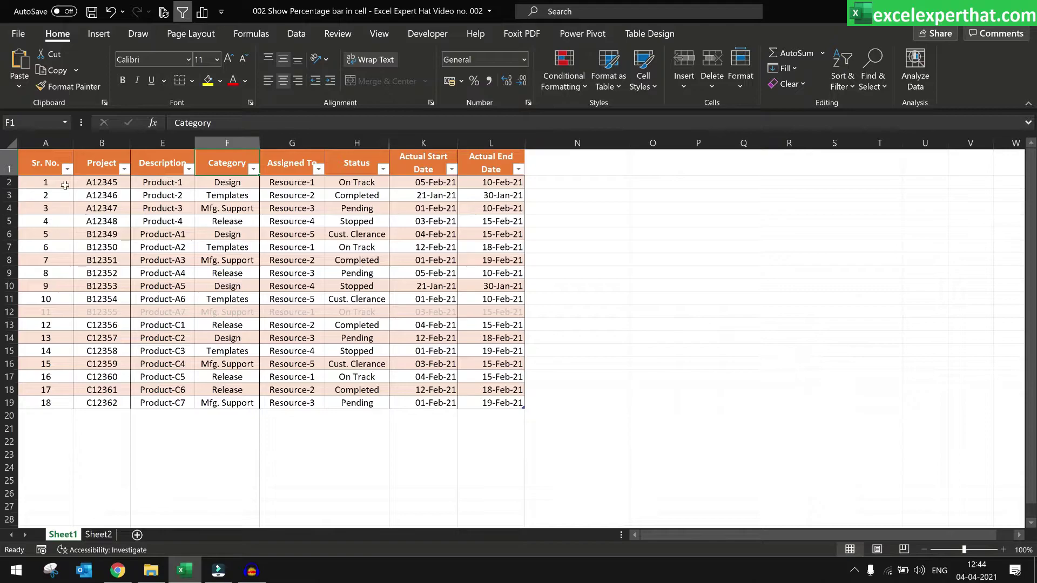
left_click(100, 144)
left_click(97, 185)
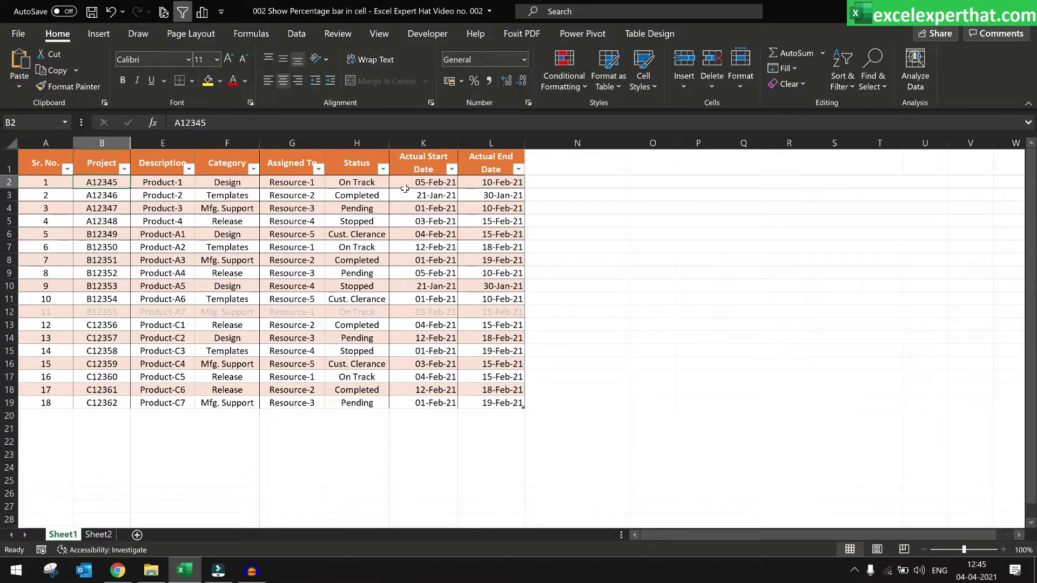
left_click(238, 186)
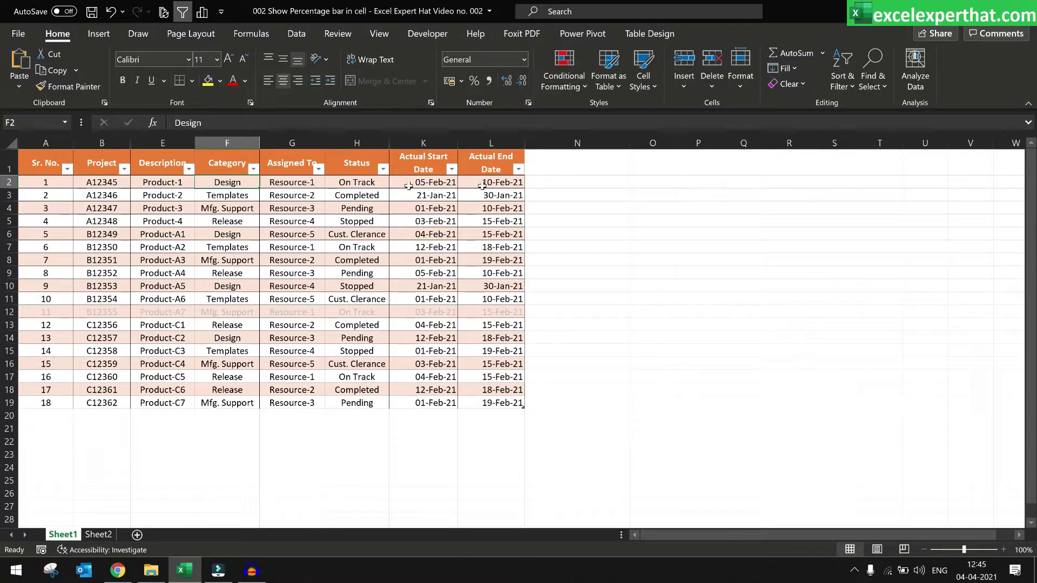
left_click(562, 184)
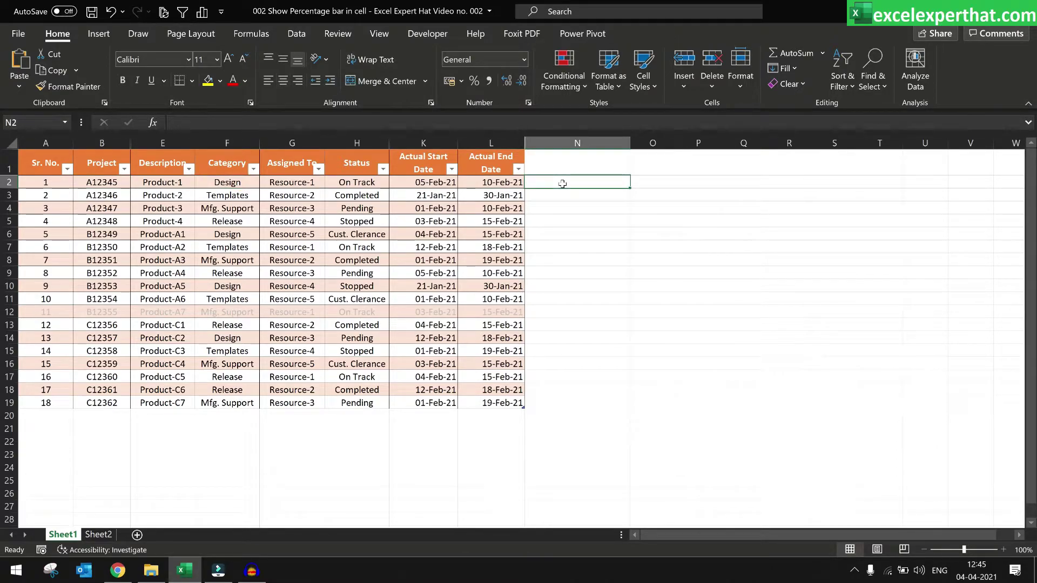
Enter 40 in N2 to add Column1, then centre column N and apply Percent Style.
type("40")
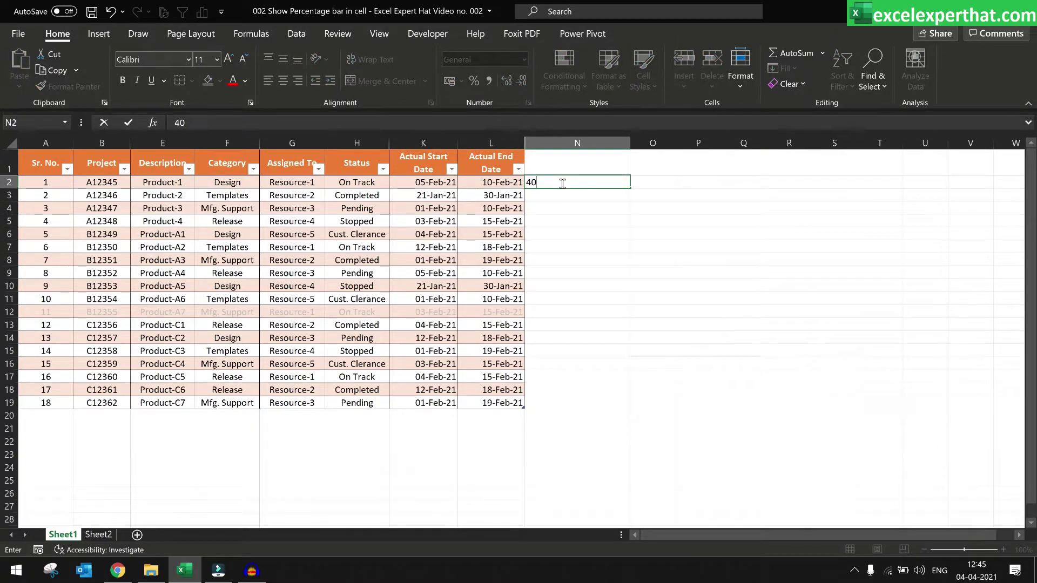
key("Return")
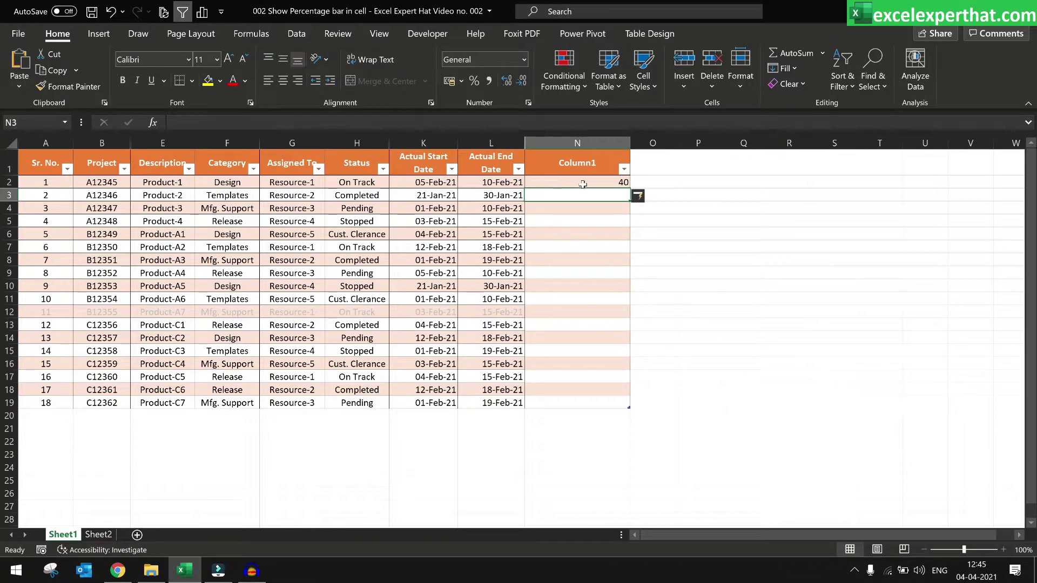
left_click(581, 143)
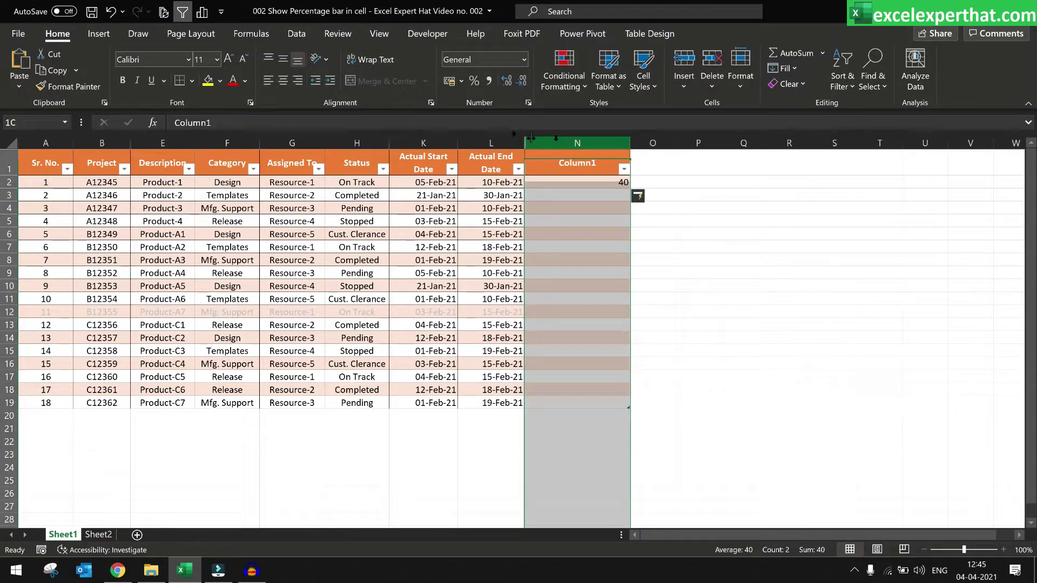
left_click(283, 81)
left_click(284, 81)
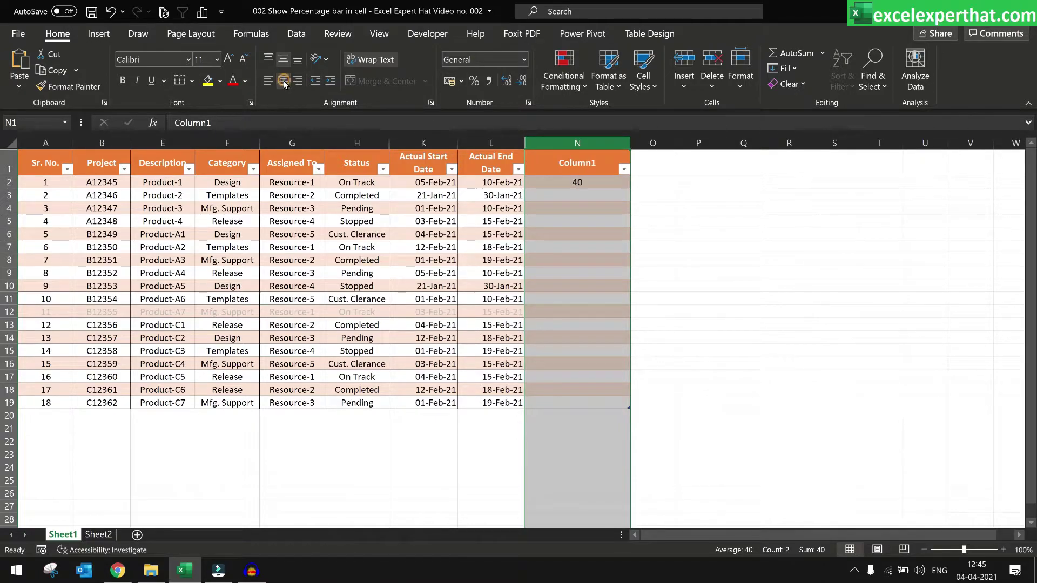
left_click(474, 80)
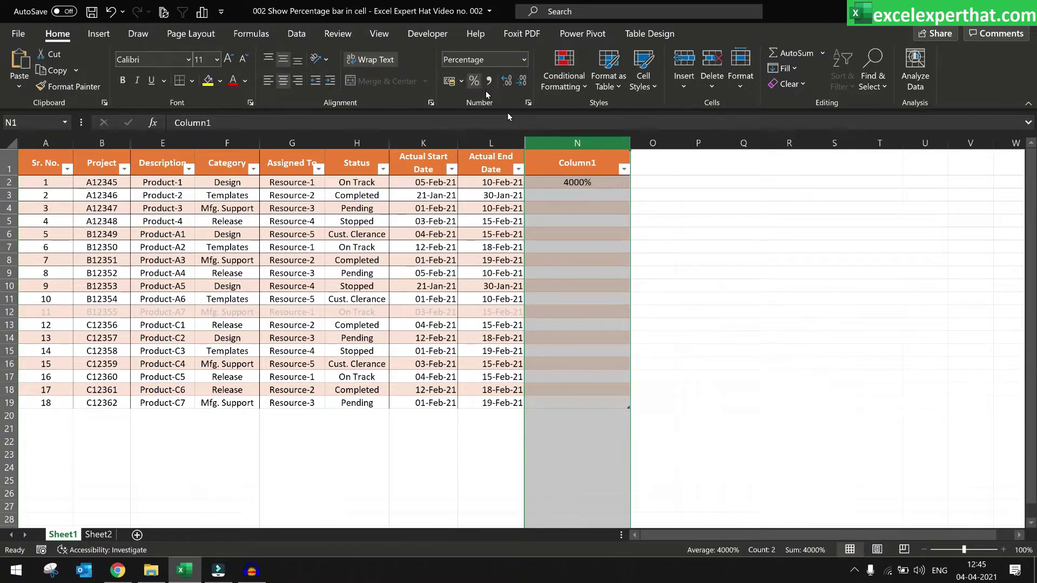
Re-enter 40 so N2 shows 40%, and select N2:N19.
left_click(595, 184)
type("40")
key("Return")
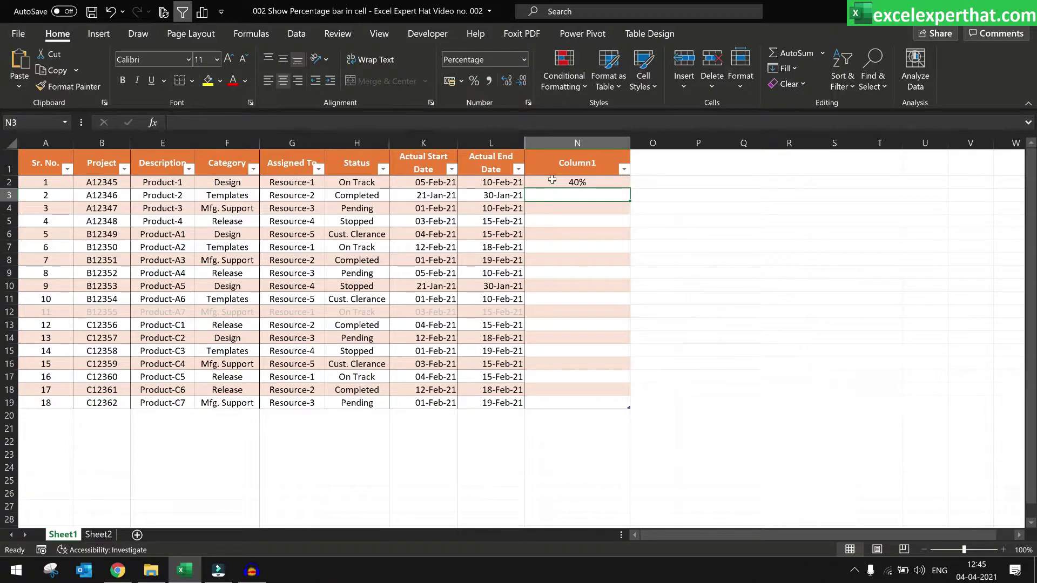
left_click_drag(549, 182, 551, 402)
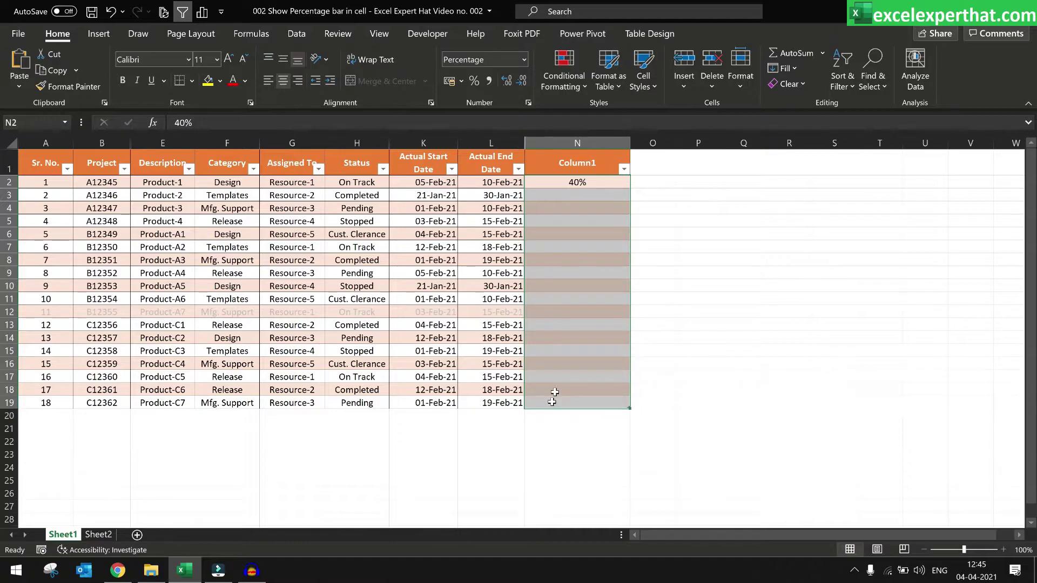
Start a new conditional formatting rule for N2:N19 using the Data Bar format style.
left_click(574, 88)
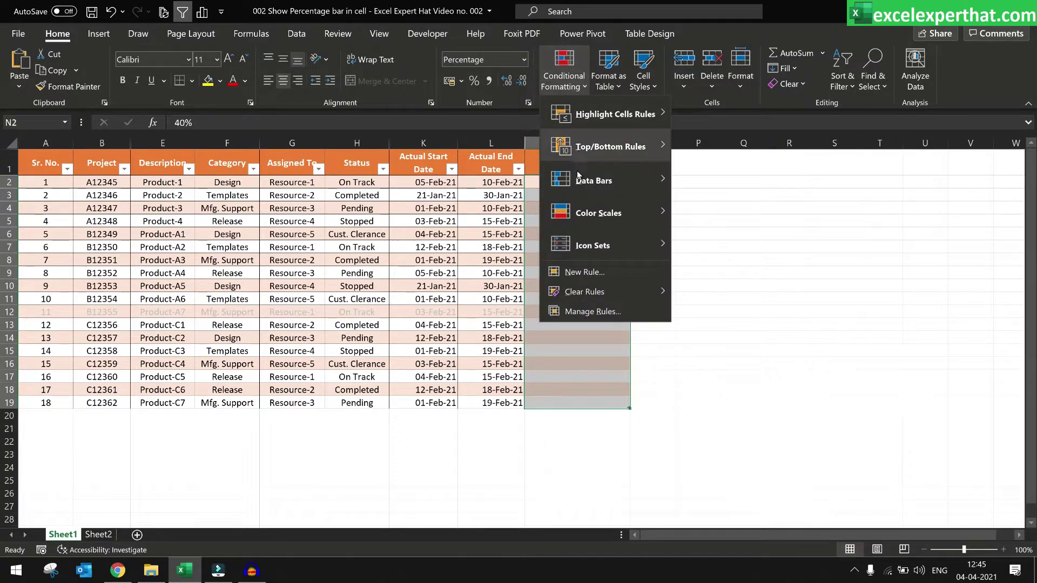
left_click(576, 273)
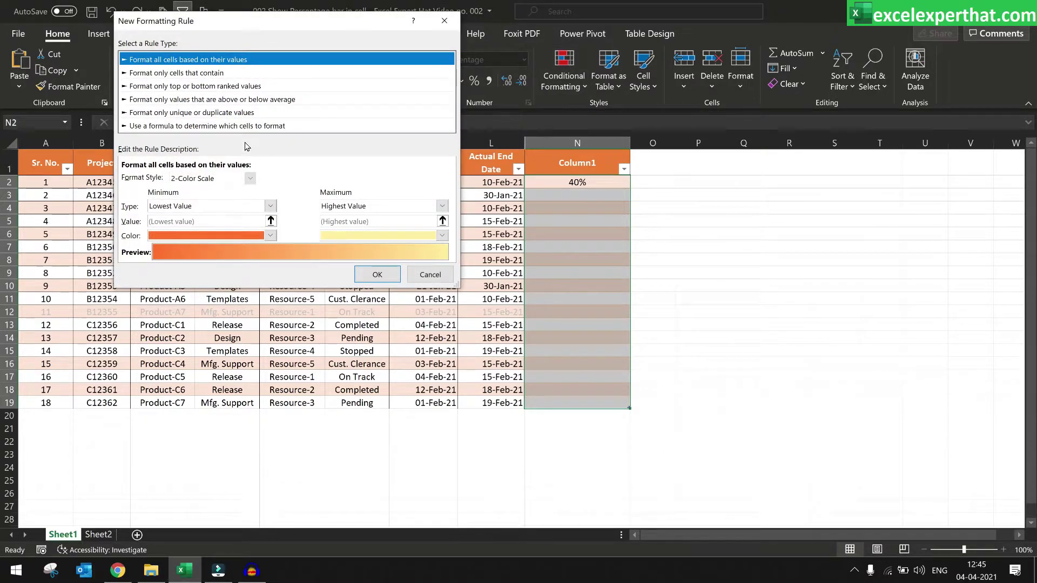
left_click(210, 179)
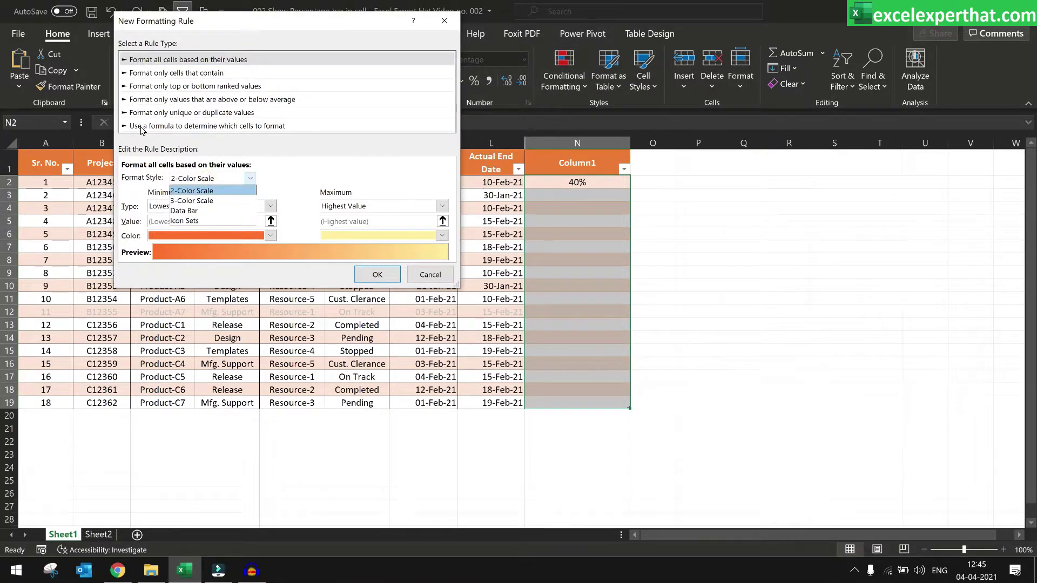
left_click(162, 66)
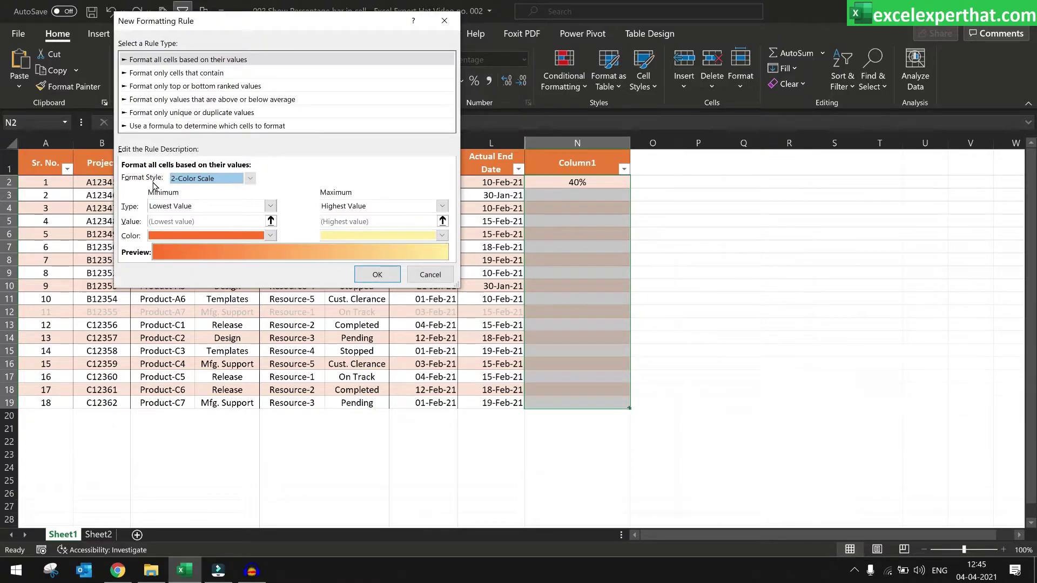
left_click(189, 180)
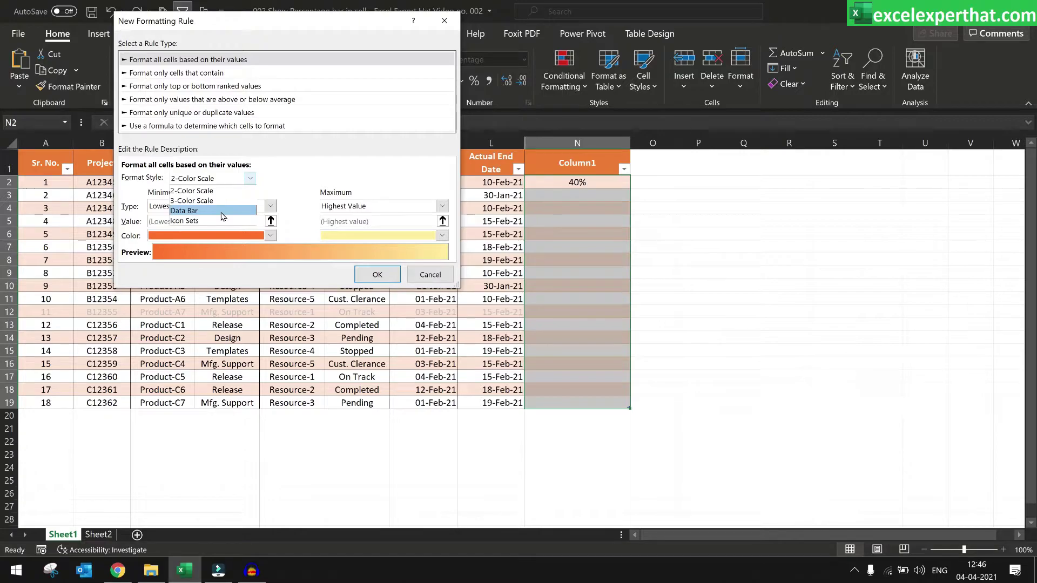
left_click(223, 213)
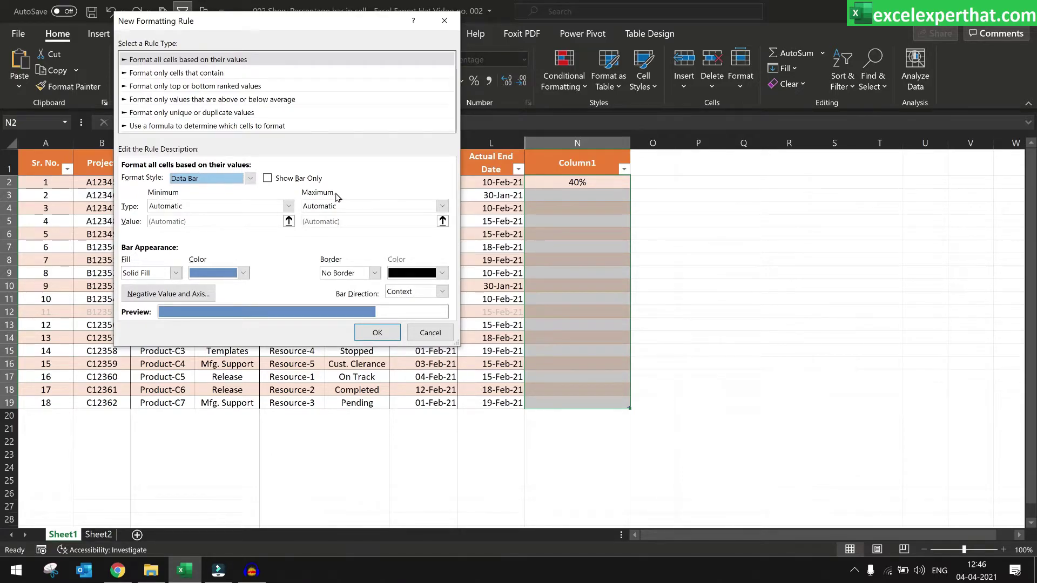
Make the data bar scale from Number 0 to Number 1 with a dark blue fill.
left_click(262, 206)
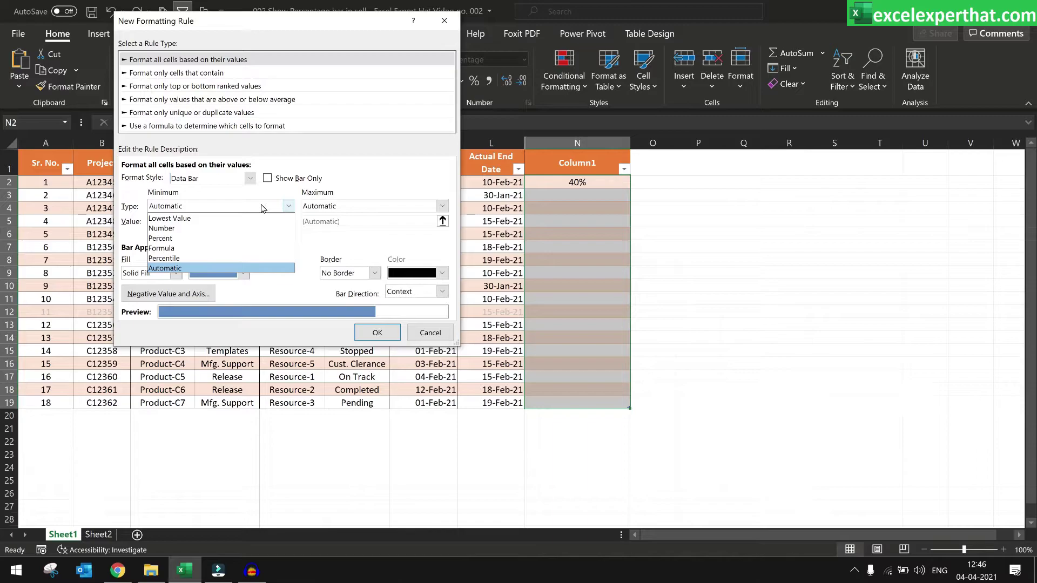
left_click(261, 207)
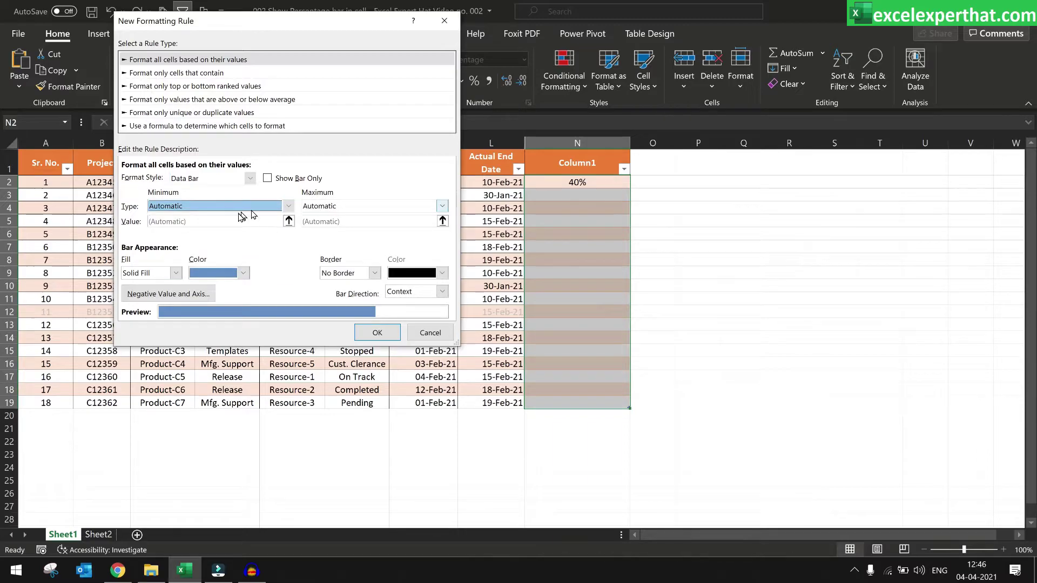
left_click(168, 210)
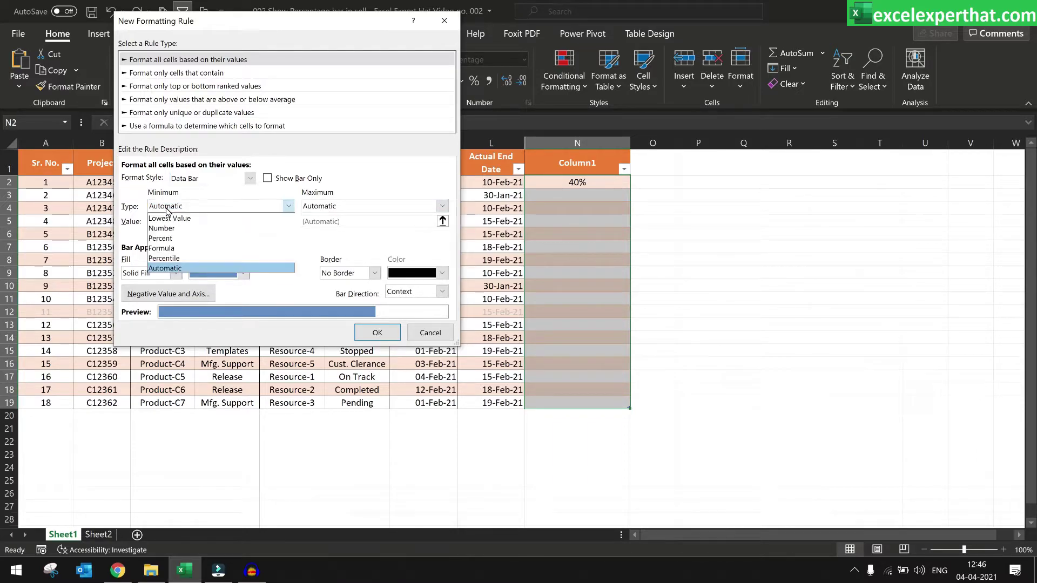
left_click(190, 229)
left_click(324, 209)
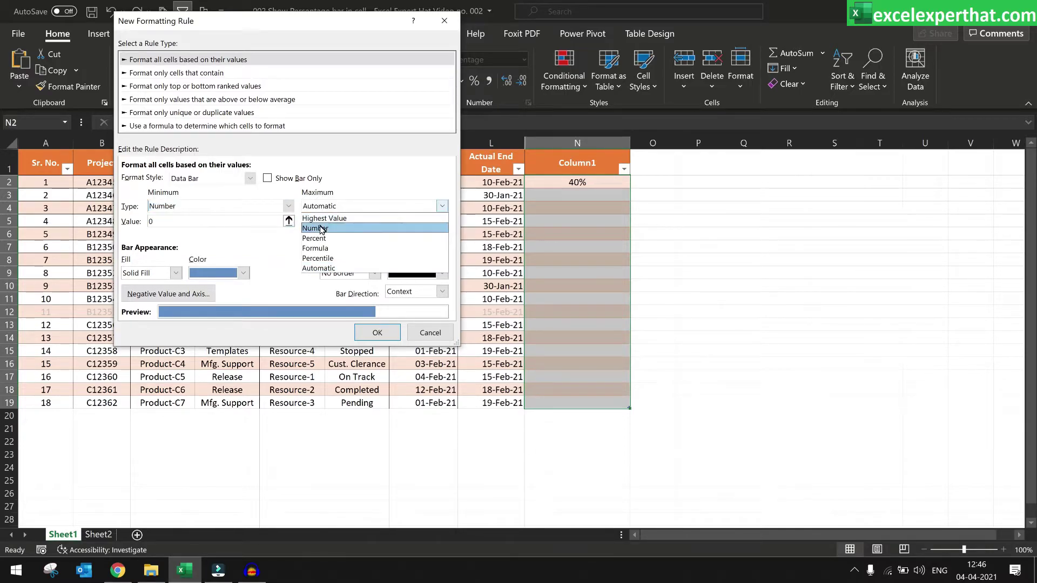
left_click(322, 229)
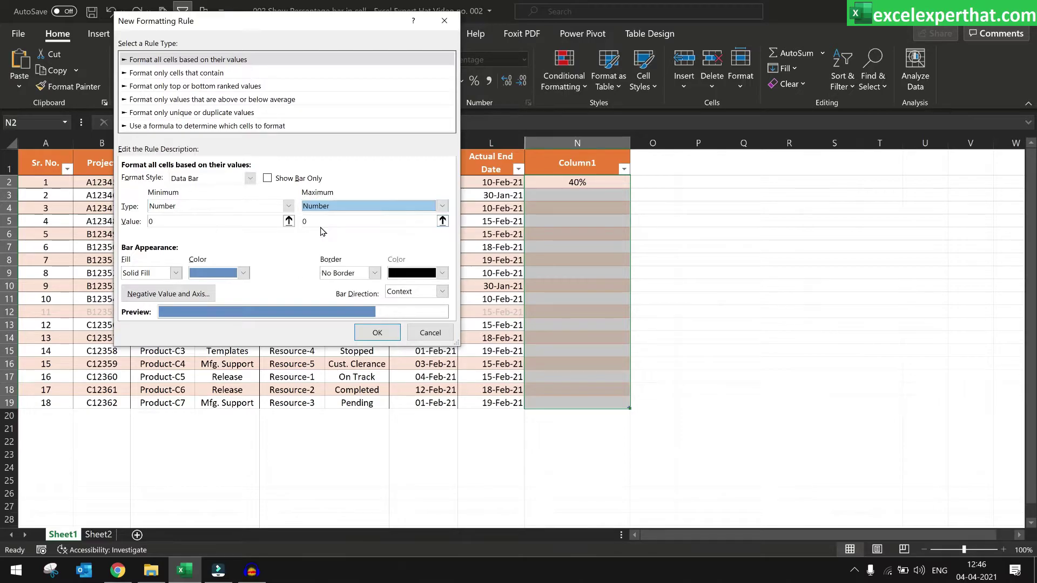
left_click(190, 223)
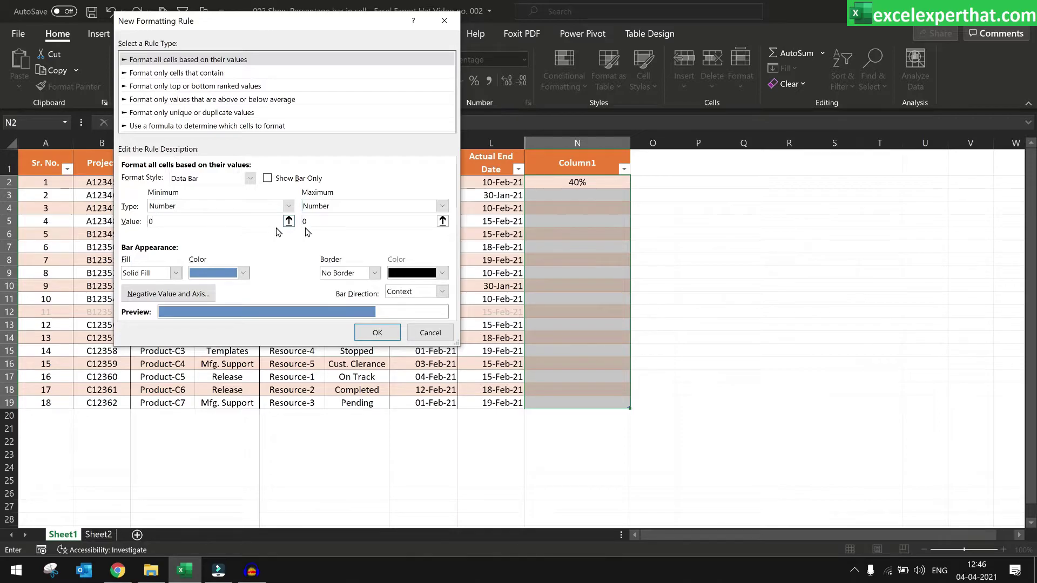
type("1")
left_click(244, 273)
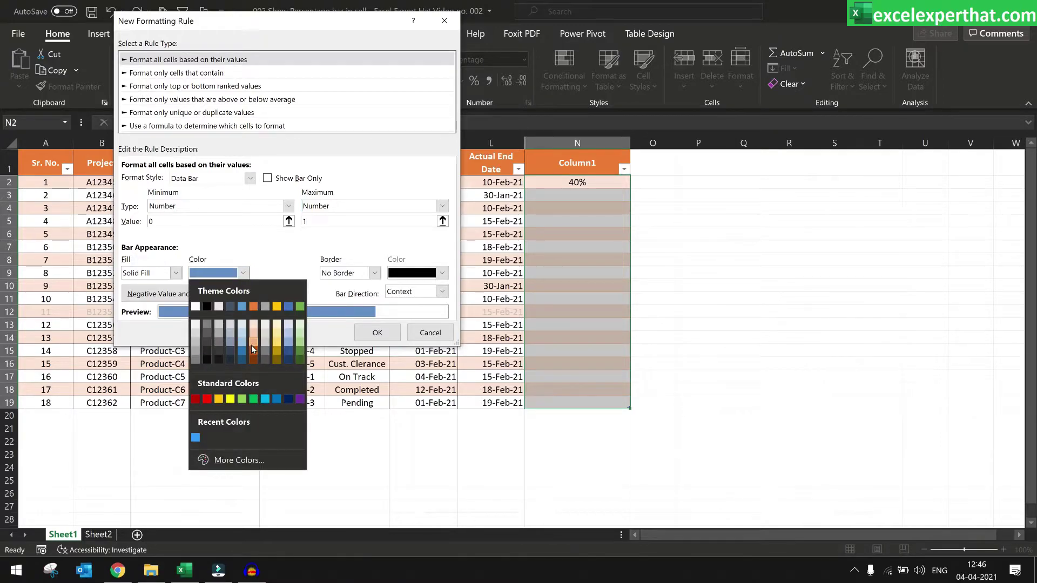
left_click(288, 350)
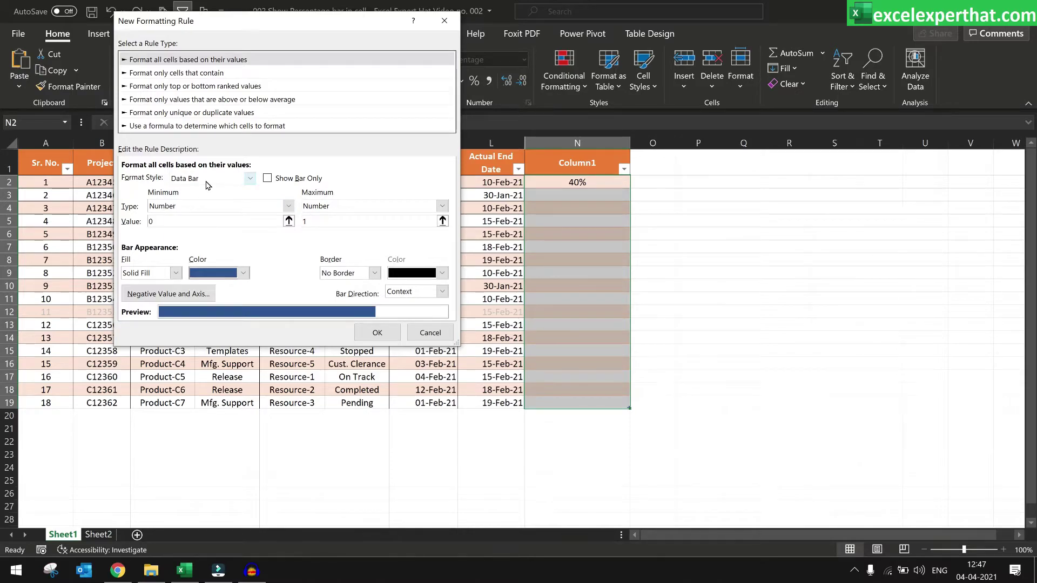
Apply the data bar rule and enter 50, 80 and 90 in N3 to N5.
left_click(377, 333)
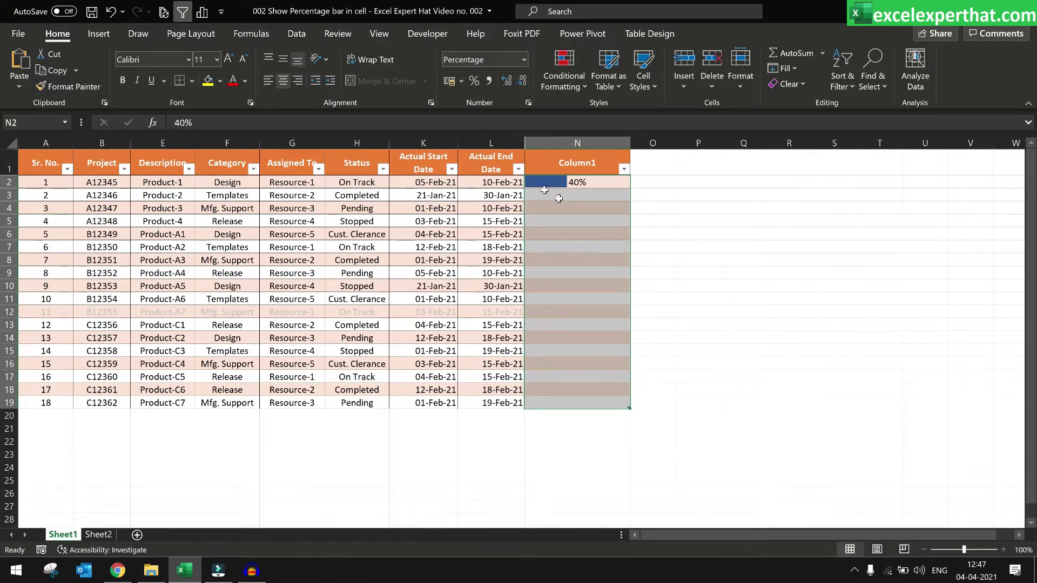
left_click(594, 180)
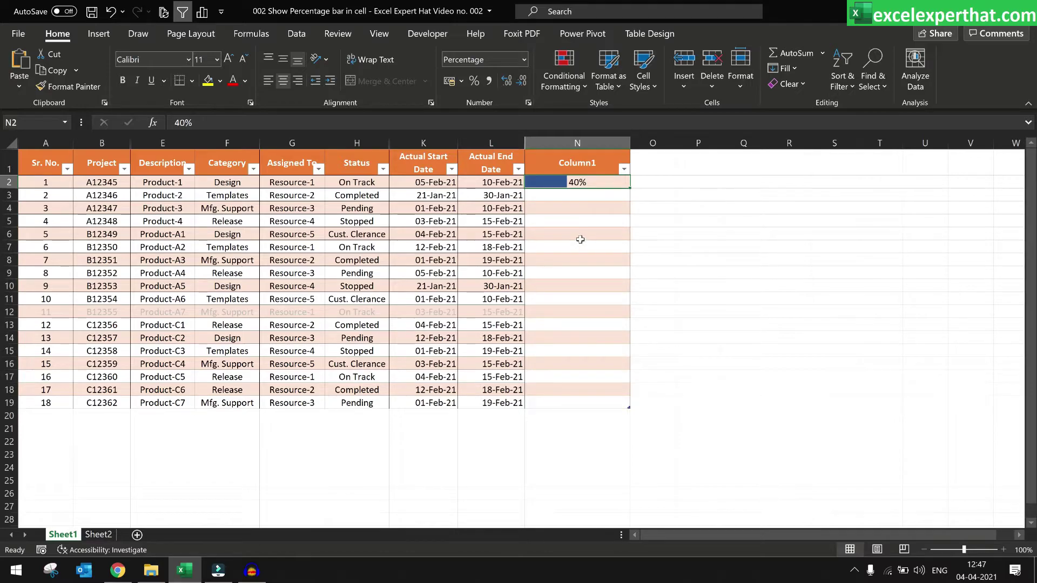
left_click(560, 195)
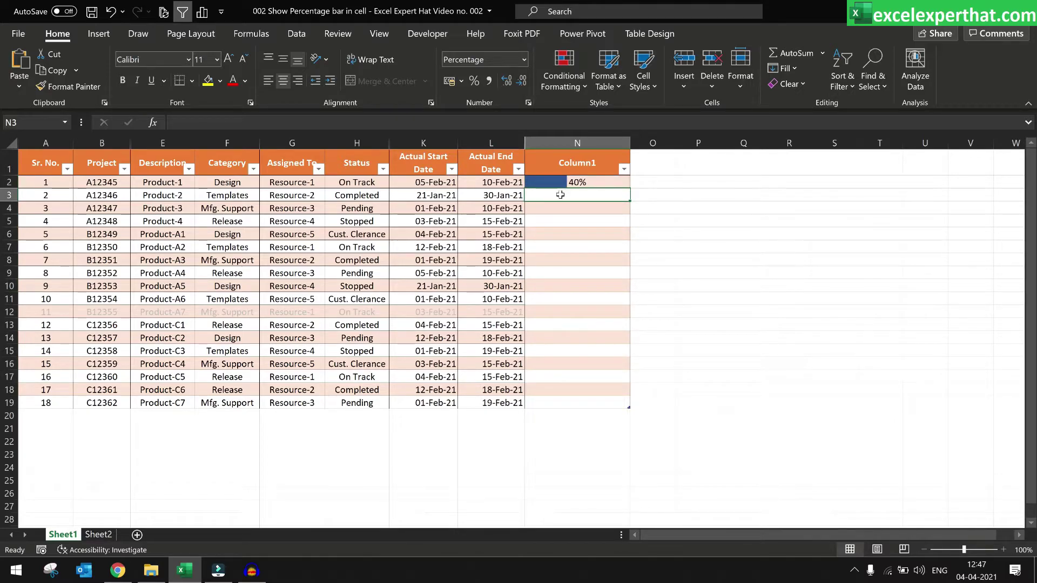
type("50")
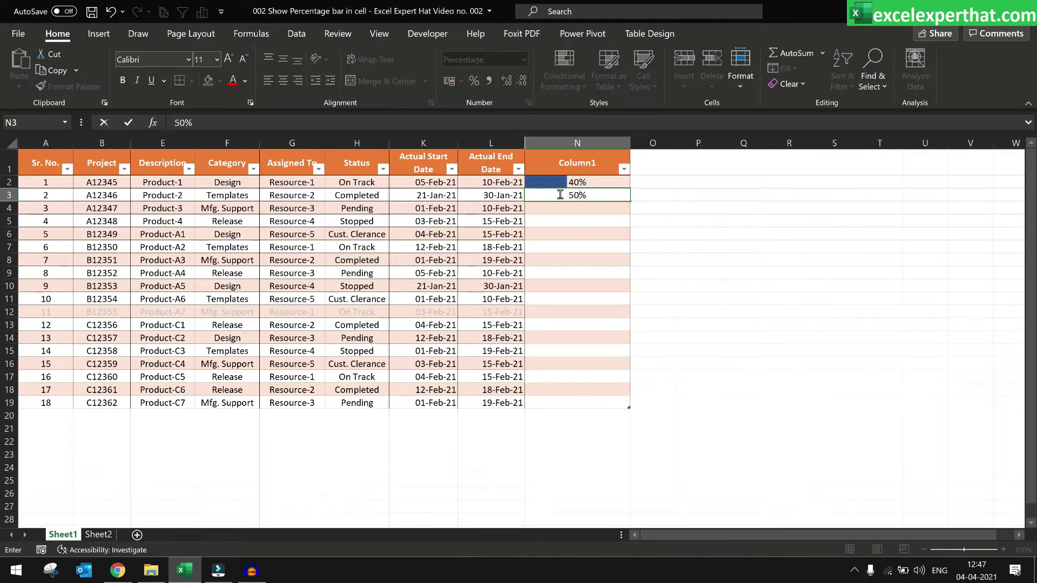
key("Return")
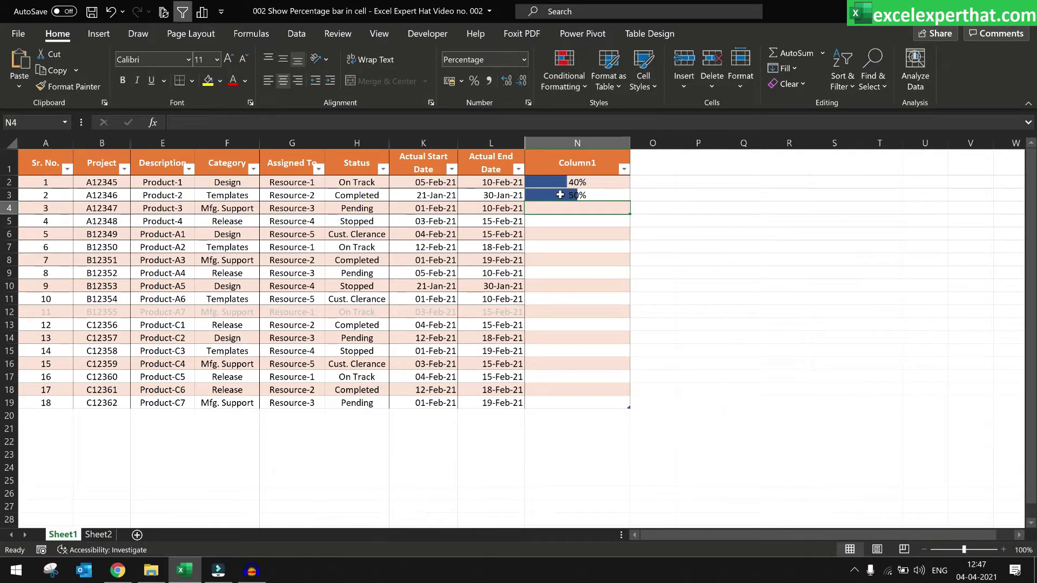
type("80")
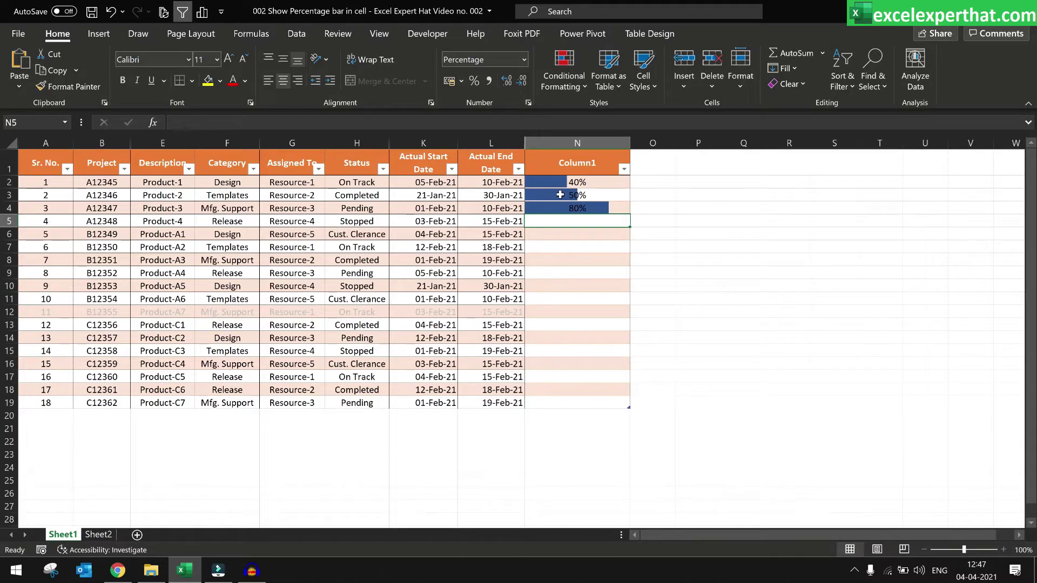
type("90")
key("Return")
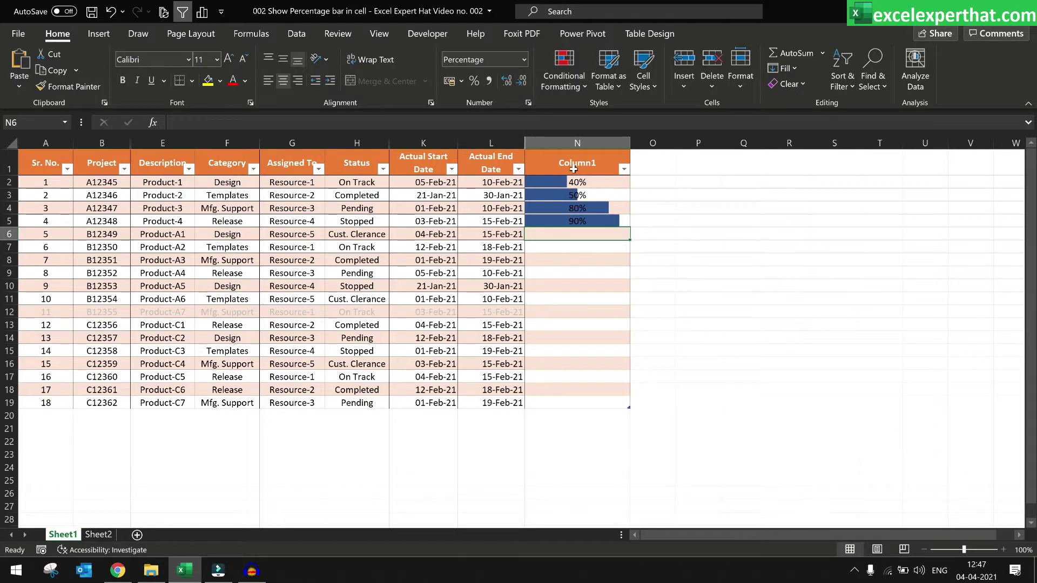
Set the font colour of column N to white.
left_click(576, 143)
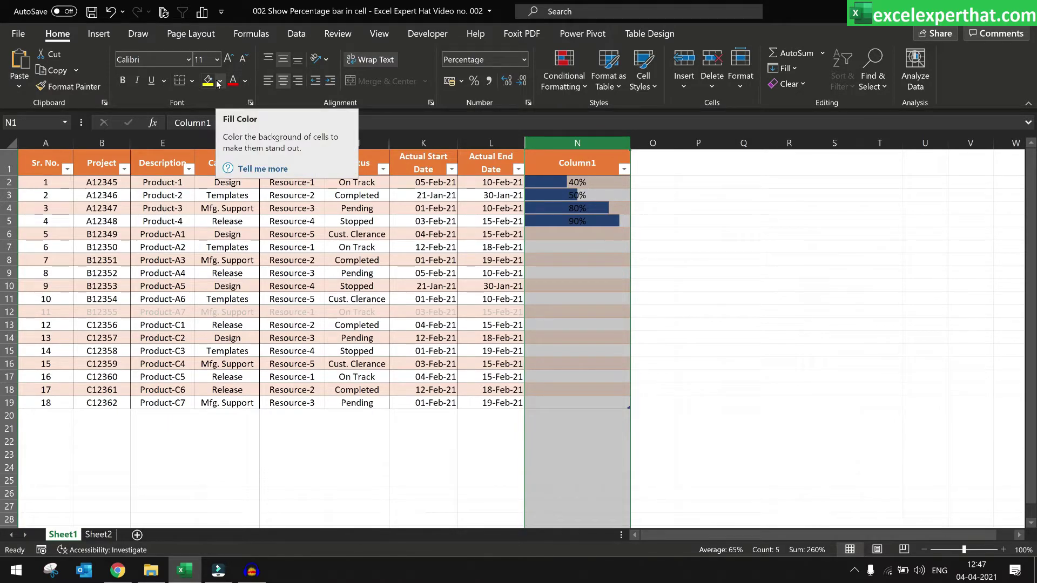
left_click(245, 81)
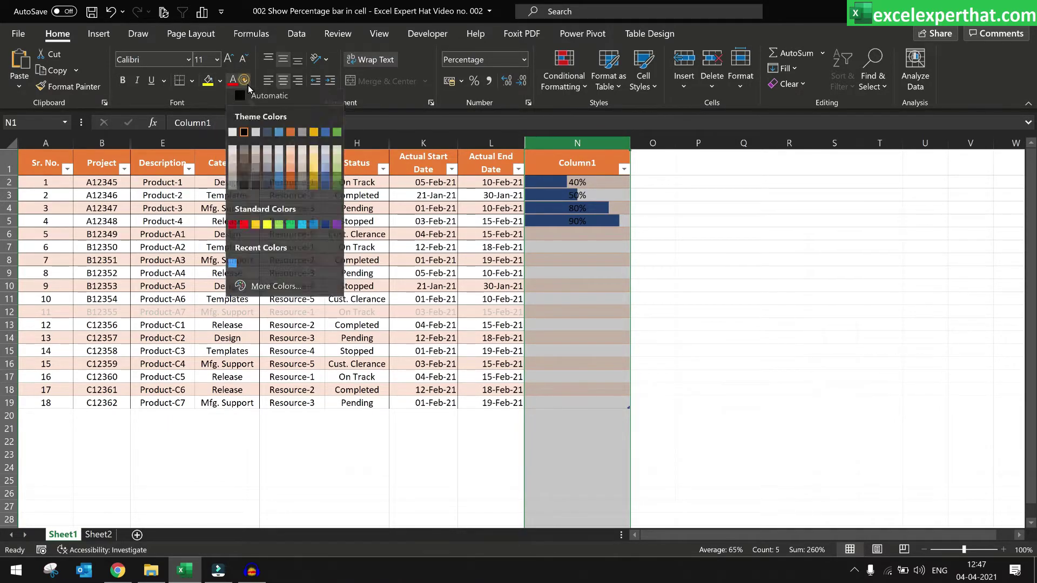
left_click(232, 135)
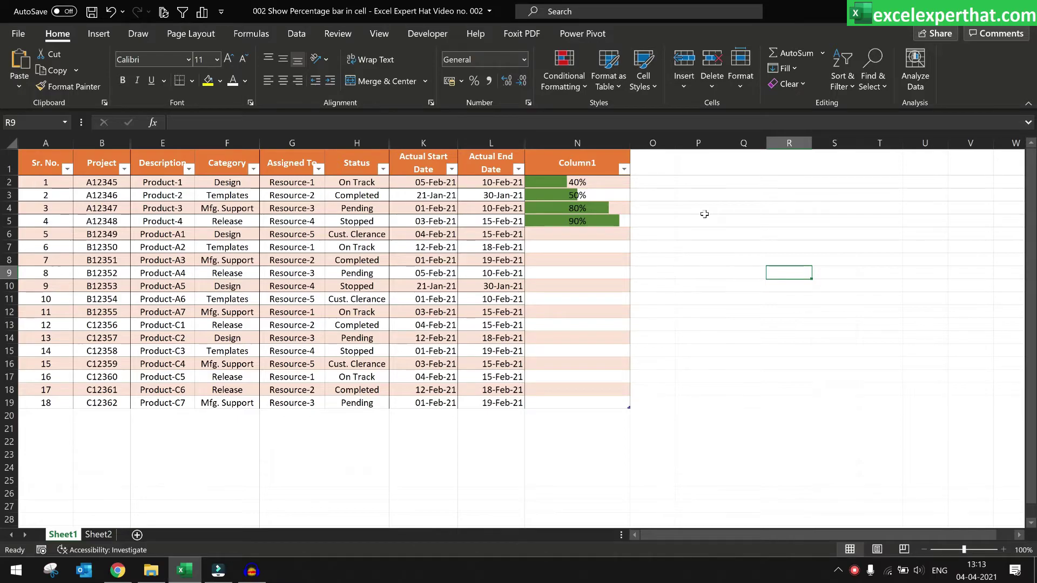
Make the Column1 percentages in N2:N19 bold.
left_click_drag(573, 183, 574, 231)
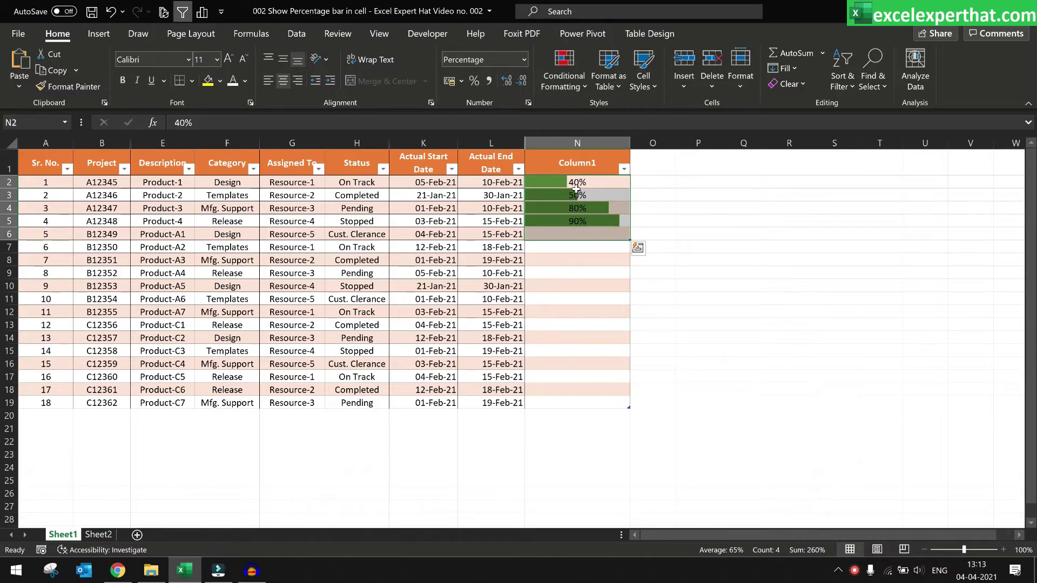
left_click_drag(576, 189, 589, 403)
key("ctrl+b")
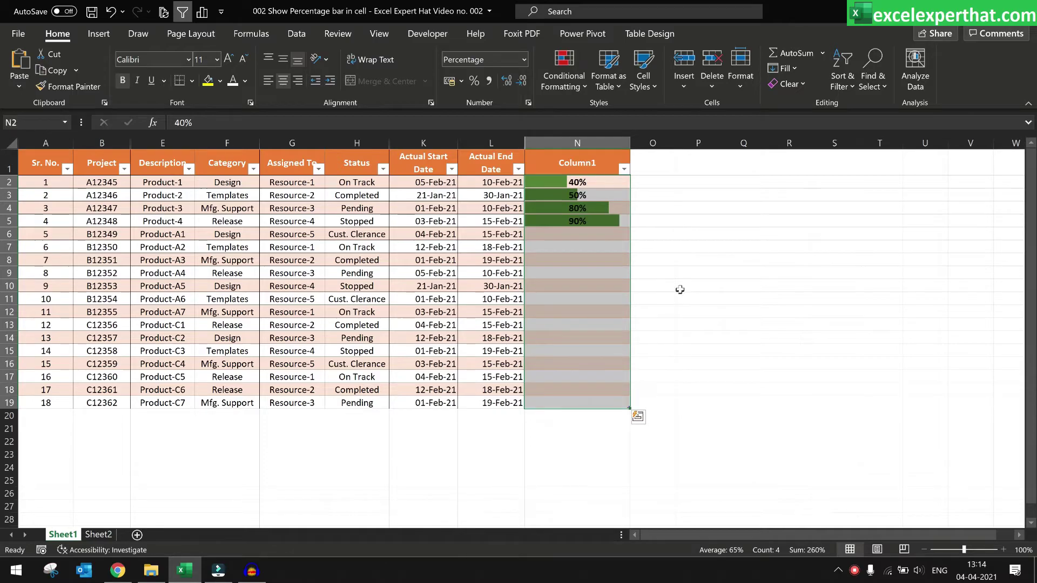
left_click(680, 290)
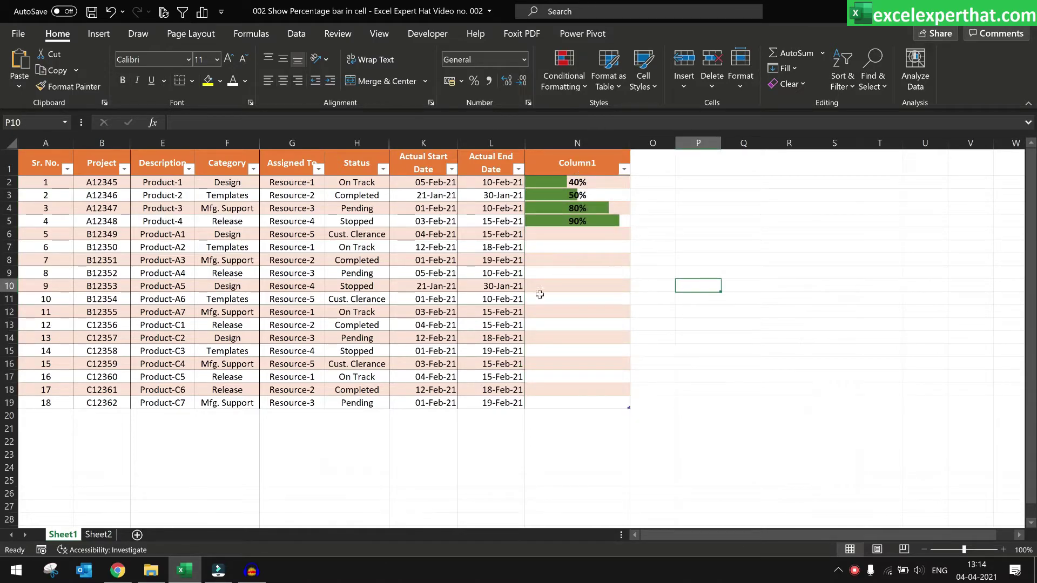
Enter 100% in N6 and select row 6 of the table from B6 to N6.
left_click(565, 233)
type("100")
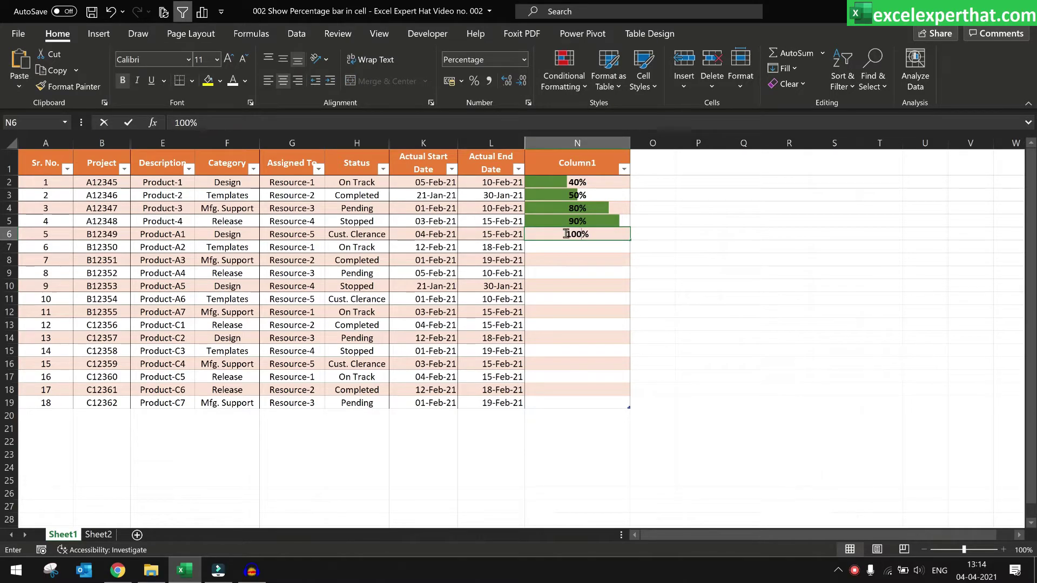
key("Return")
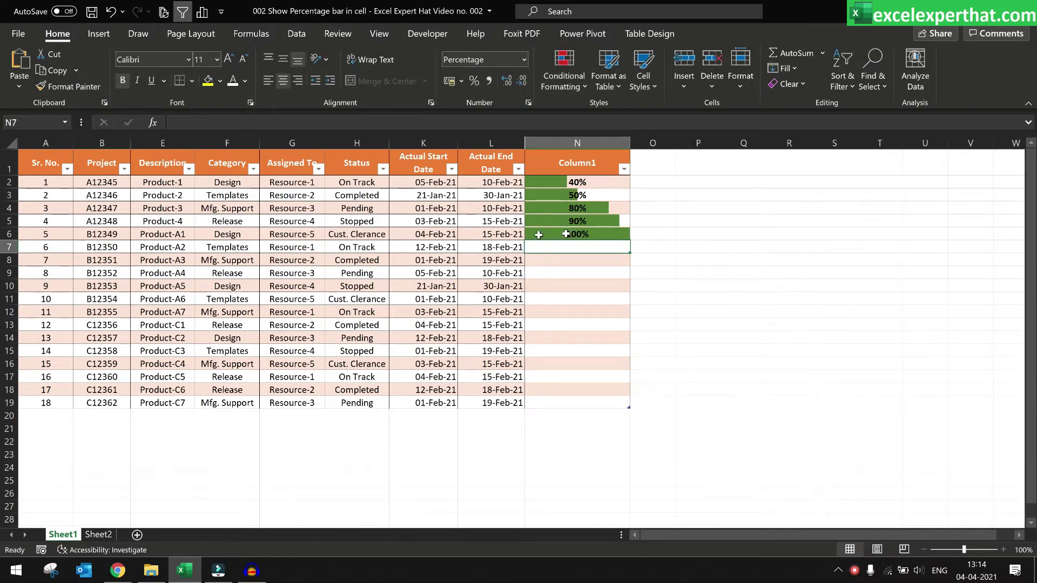
left_click_drag(532, 234, 44, 232)
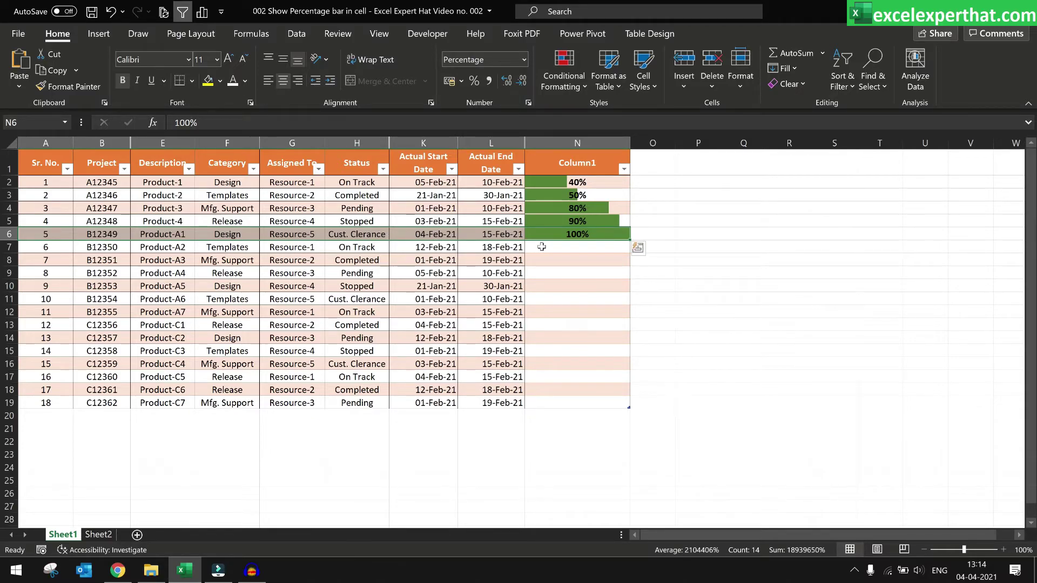
Start a new conditional formatting rule that uses a formula to decide formatting.
left_click(566, 261)
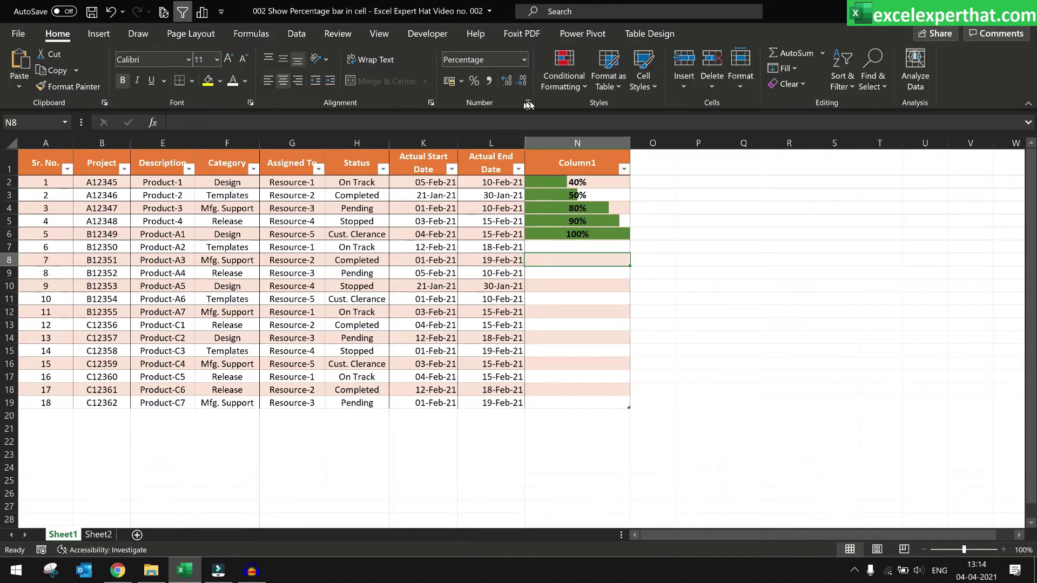
left_click(593, 247)
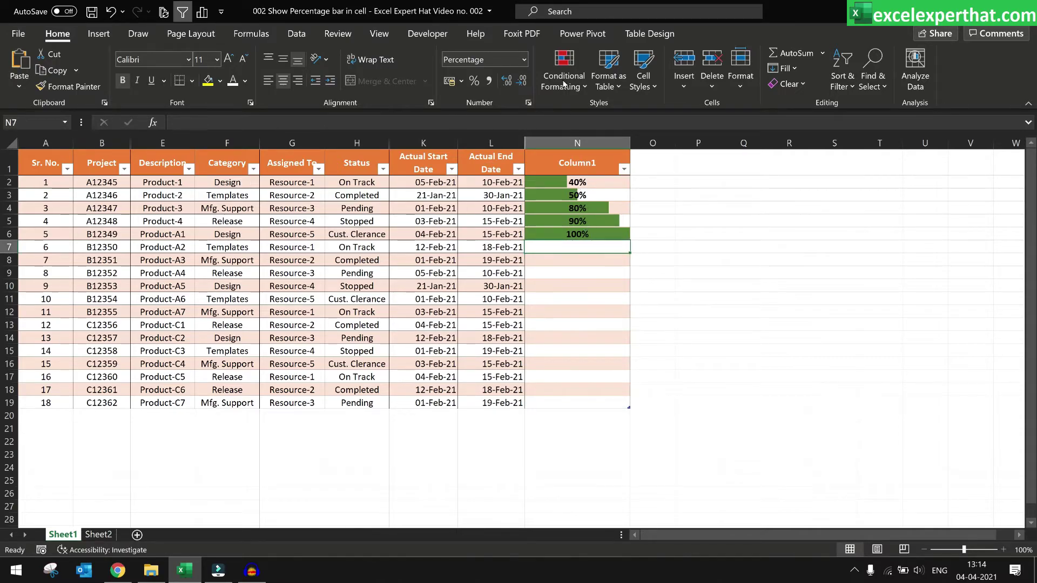
left_click(564, 76)
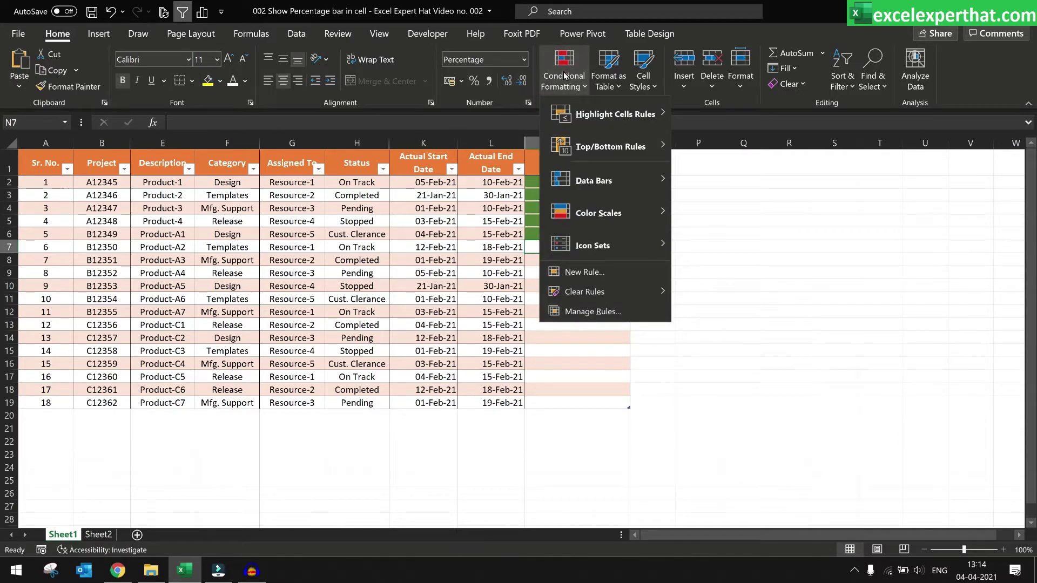
left_click(585, 273)
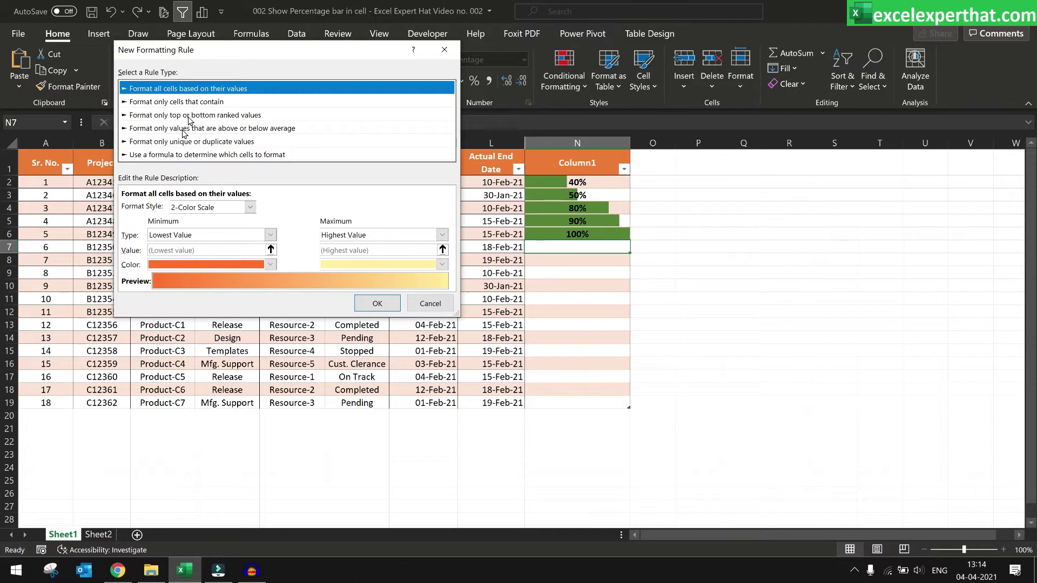
left_click(182, 156)
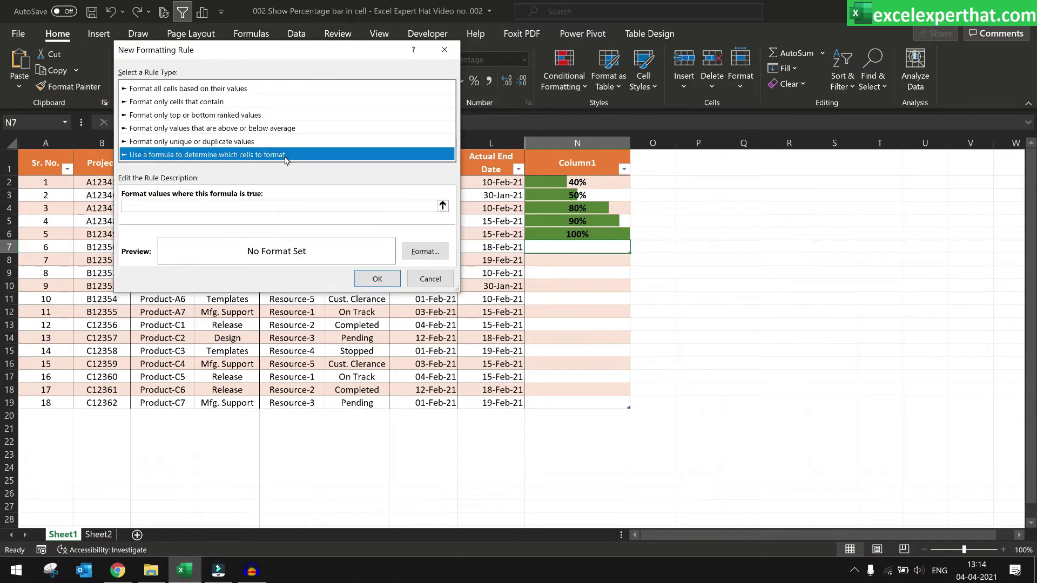
Enter the rule formula =$N2=100%, keeping the row reference relative.
left_click(191, 206)
type("=")
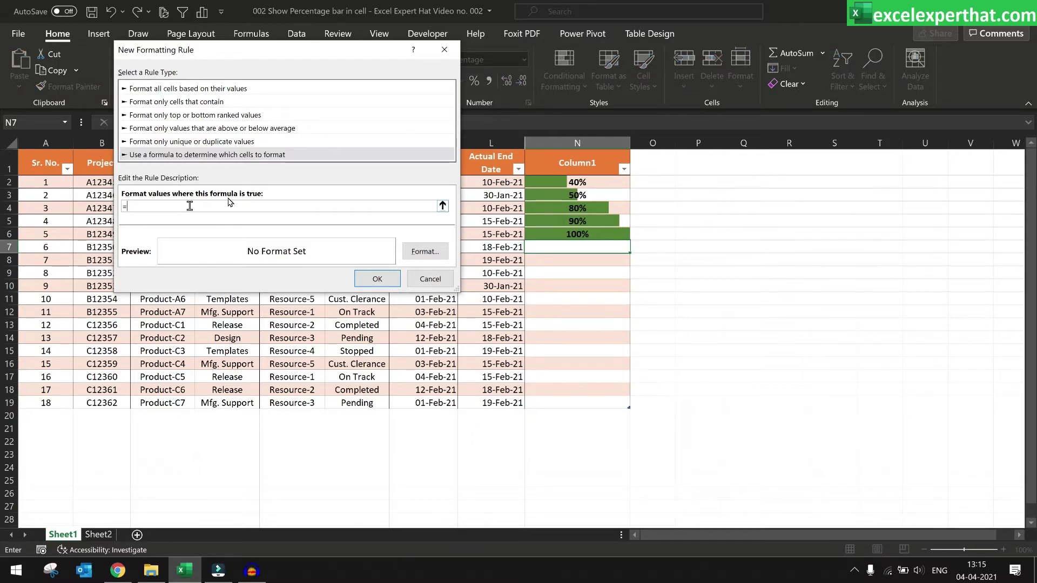
left_click(584, 180)
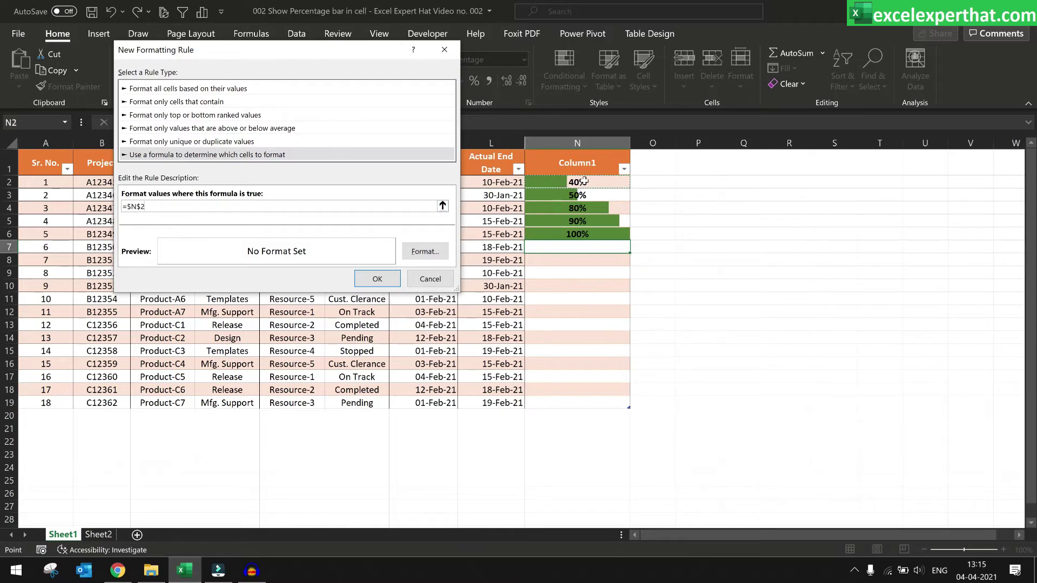
type("=100%")
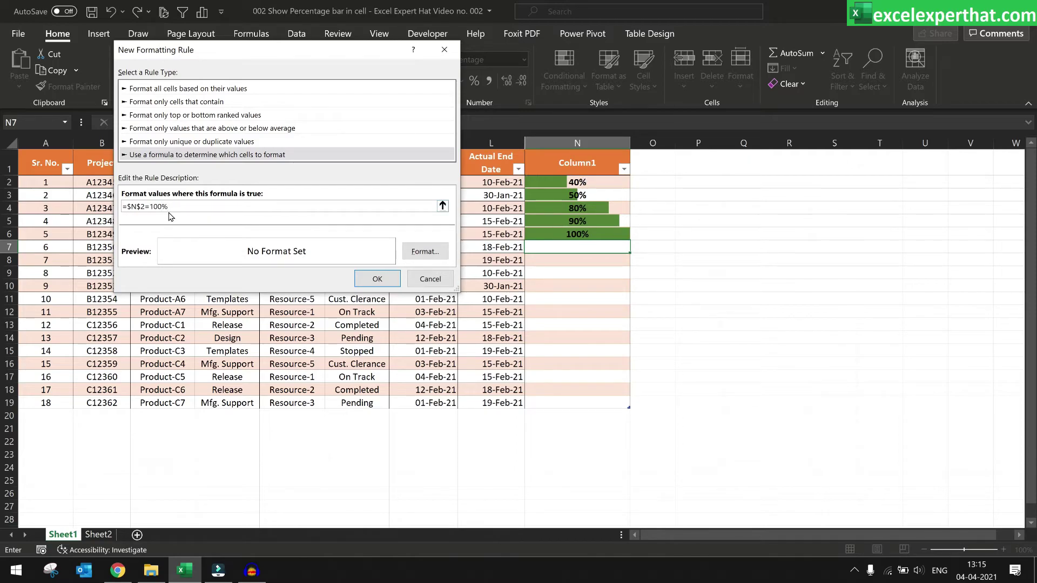
left_click(142, 207)
key("BackSpace")
Give the formula rule a light grey strikethrough font format.
left_click(425, 252)
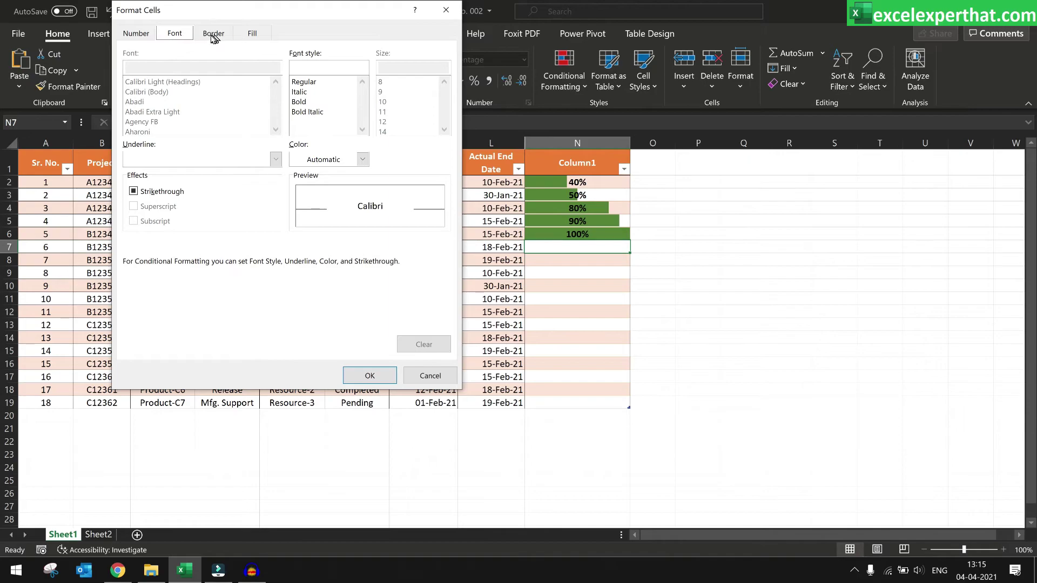
left_click(363, 161)
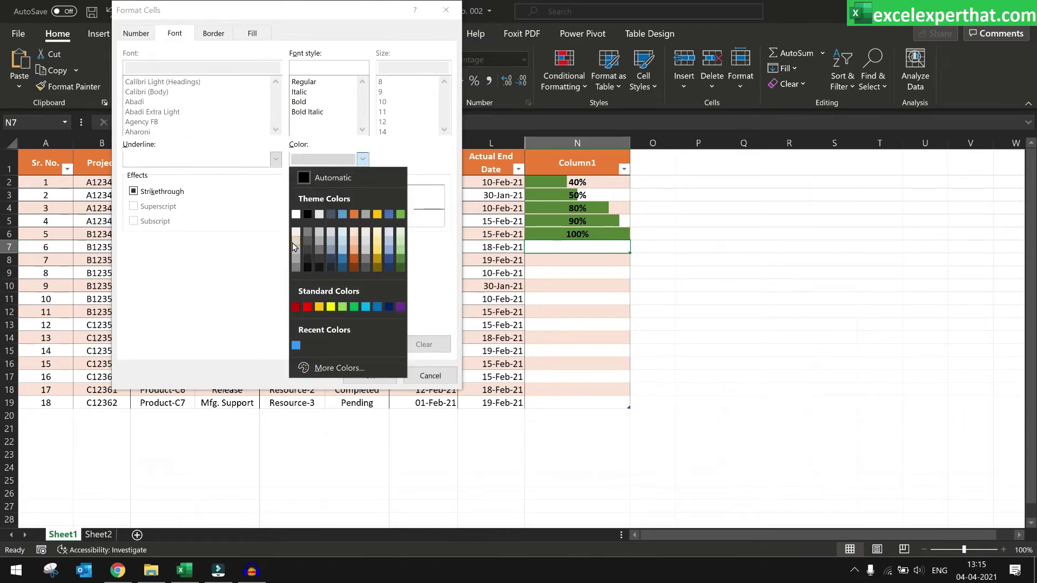
left_click(295, 248)
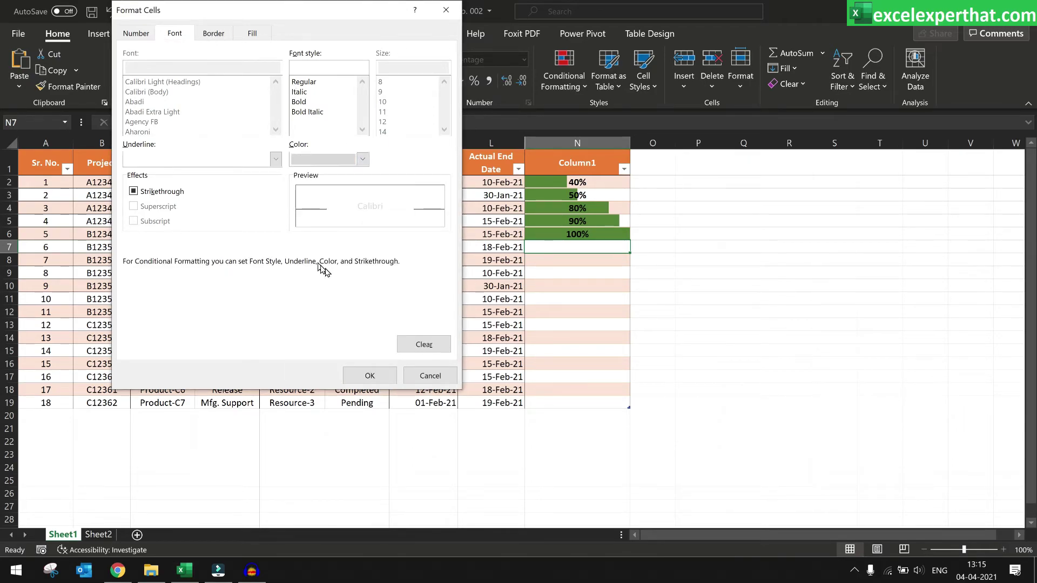
left_click(387, 375)
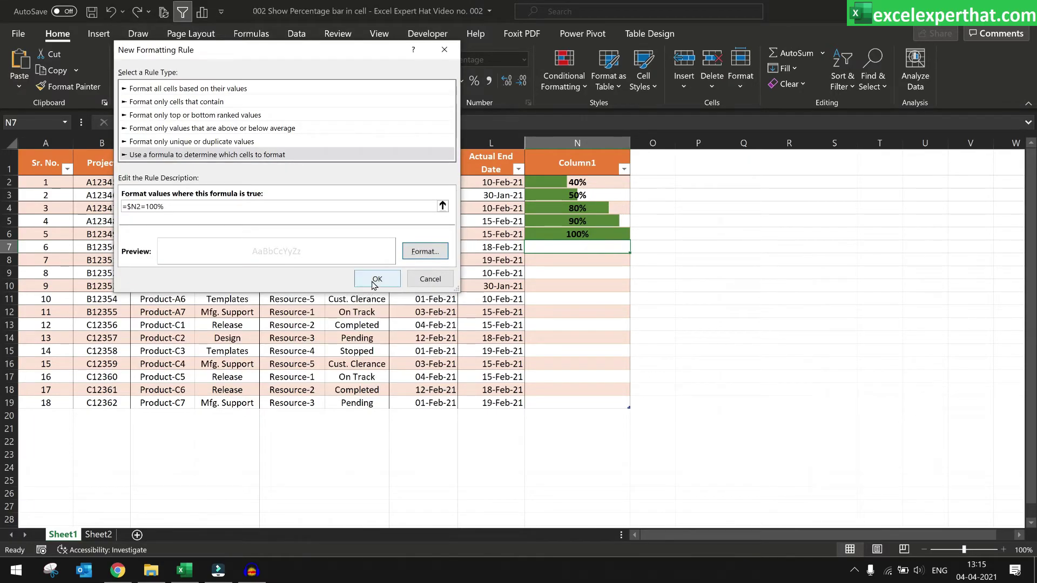
Save the formula rule and open the Conditional Formatting Rules Manager.
left_click(377, 279)
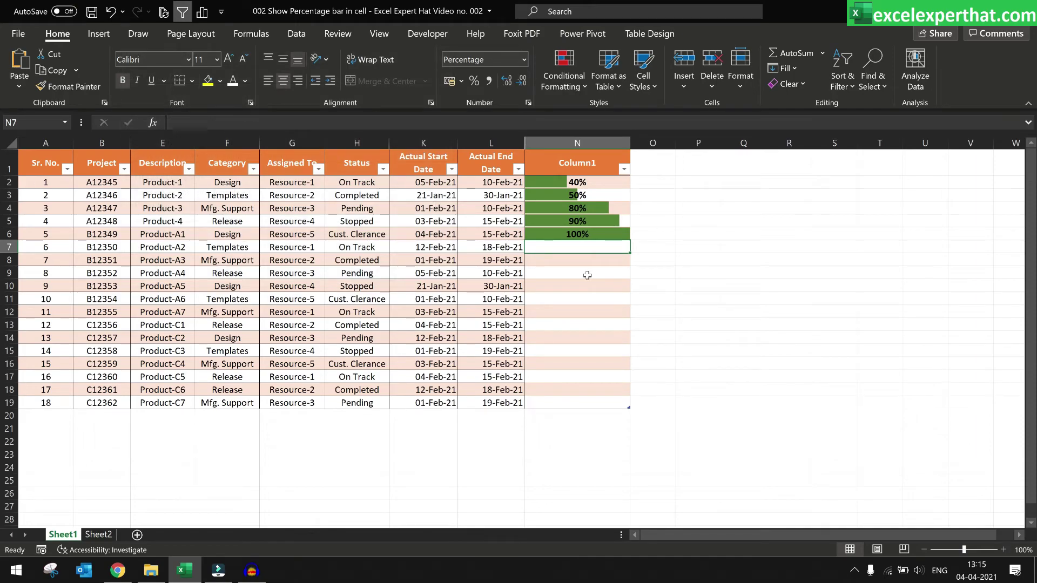
left_click(575, 87)
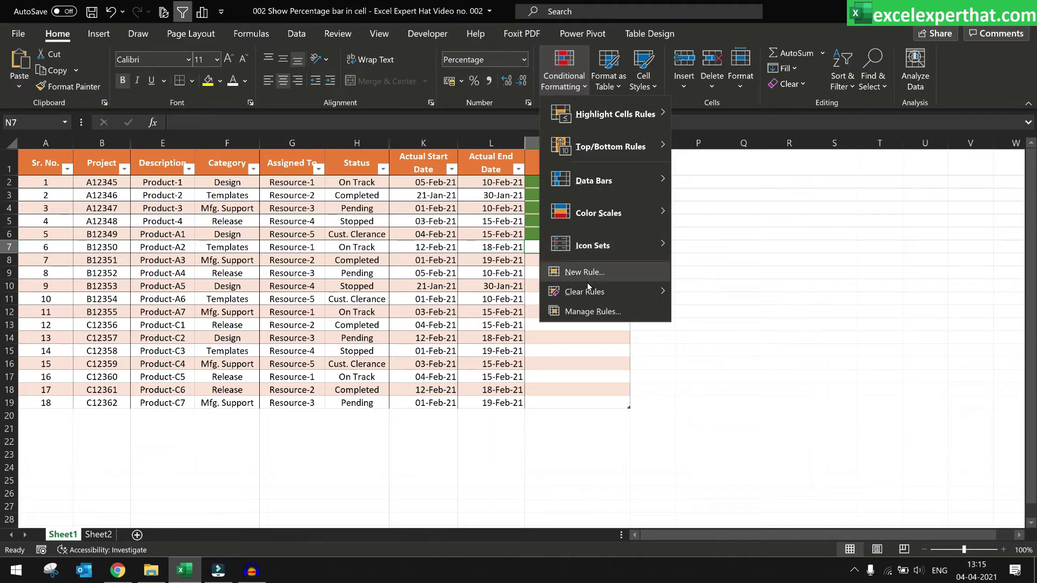
left_click(591, 312)
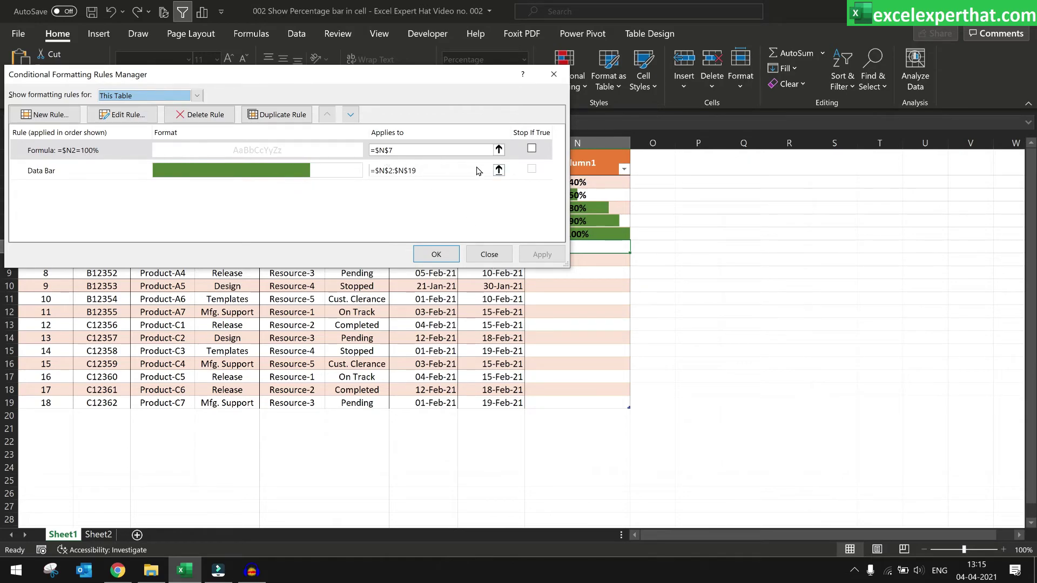
left_click(343, 168)
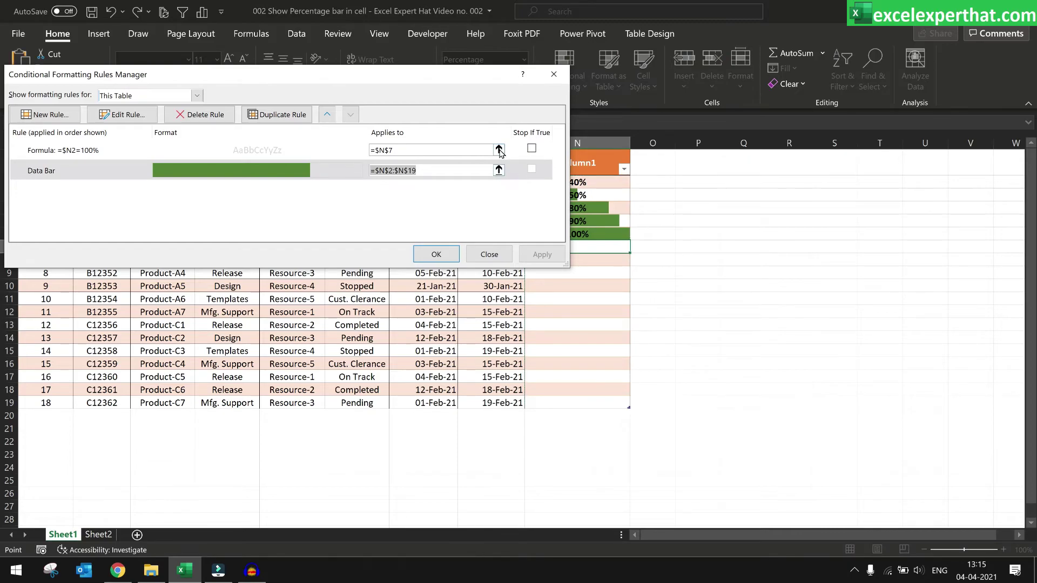
Change the =$N2=100% rule's Applies to range to the whole table A2:N19.
left_click(463, 150)
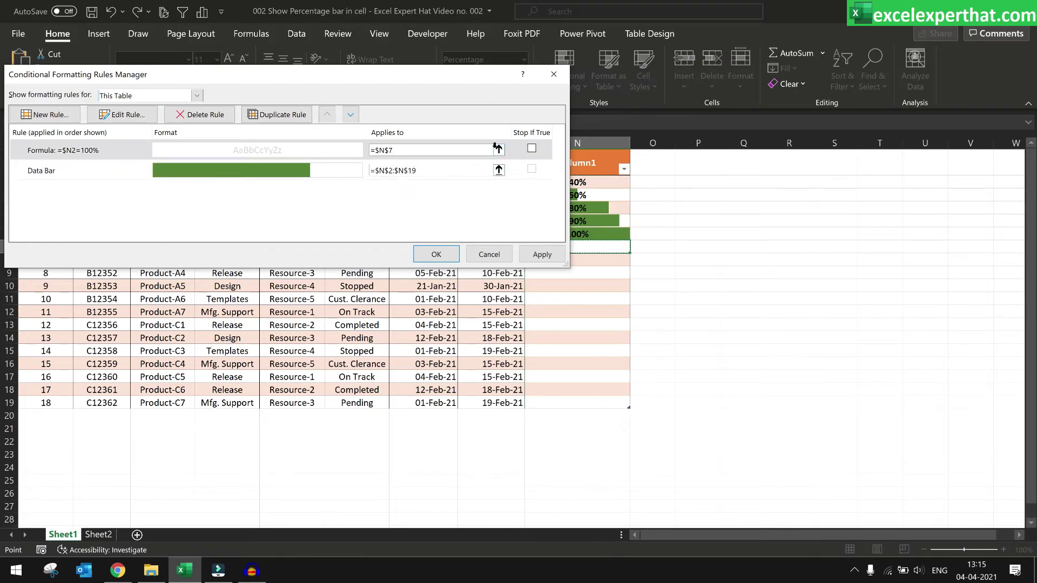
left_click(497, 148)
mouse_move(616, 404)
left_mouse_down()
mouse_move(375, 343)
mouse_move(27, 180)
left_mouse_up()
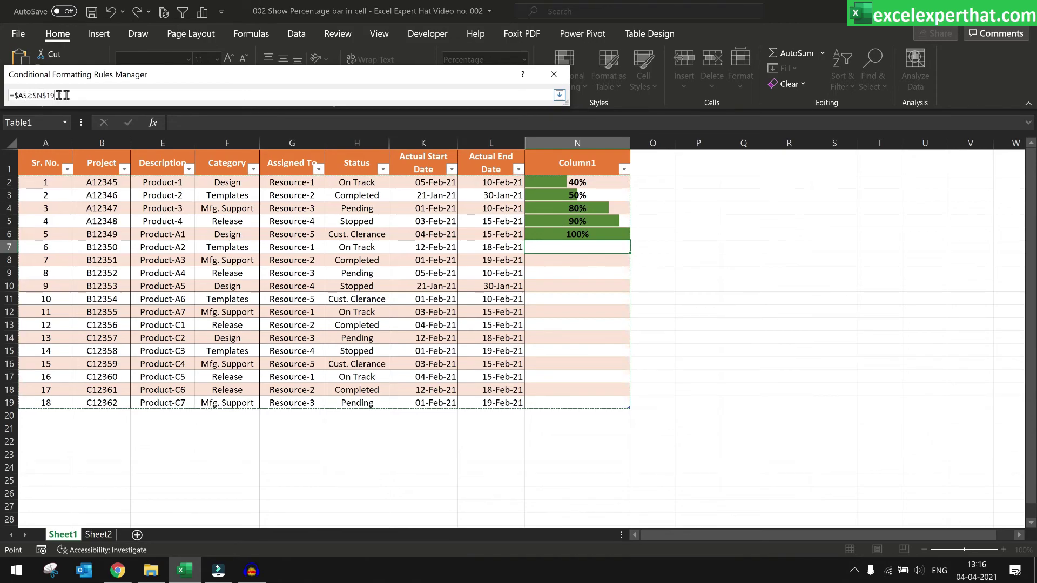
left_click(559, 96)
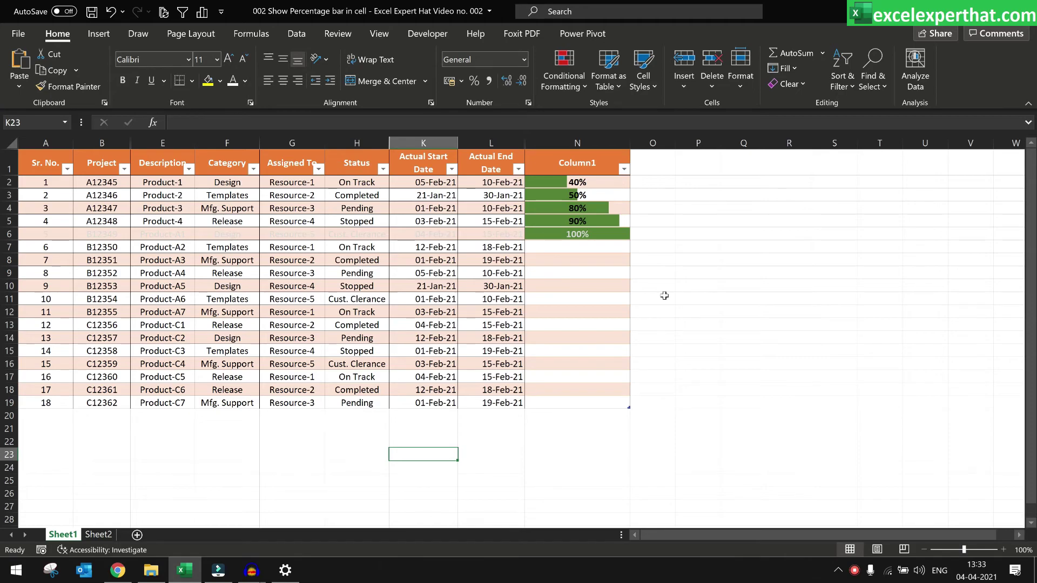
Change the 90% in N5 and the 80% in N4 to 100, greying out those rows.
left_click_drag(53, 233, 511, 232)
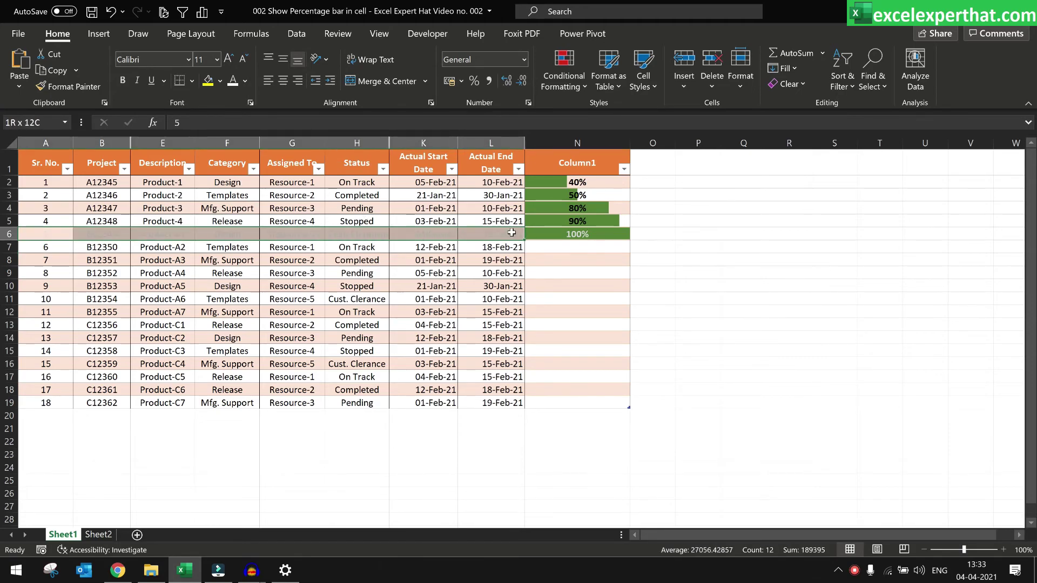
left_click(584, 221)
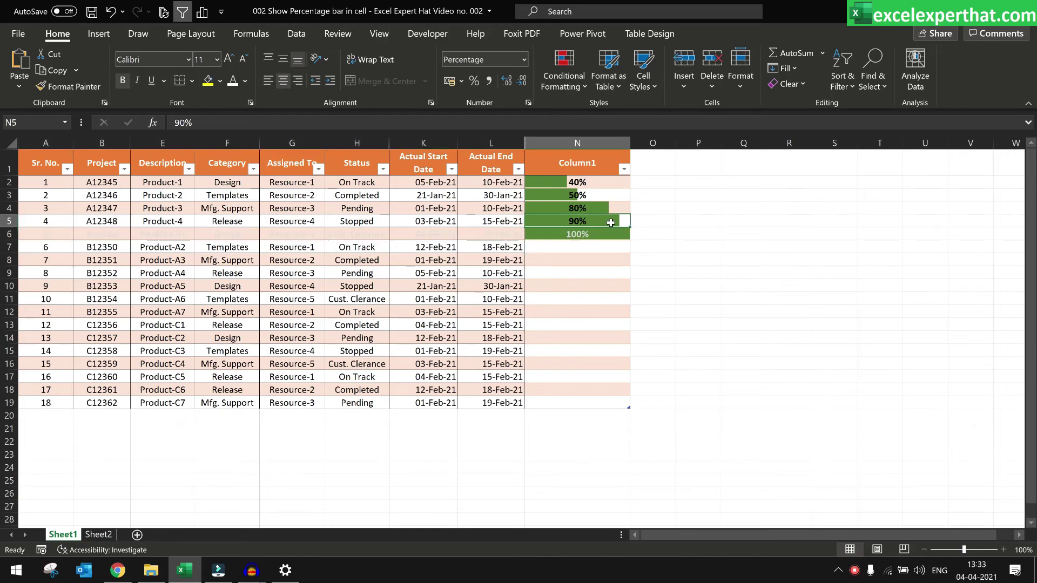
type("100")
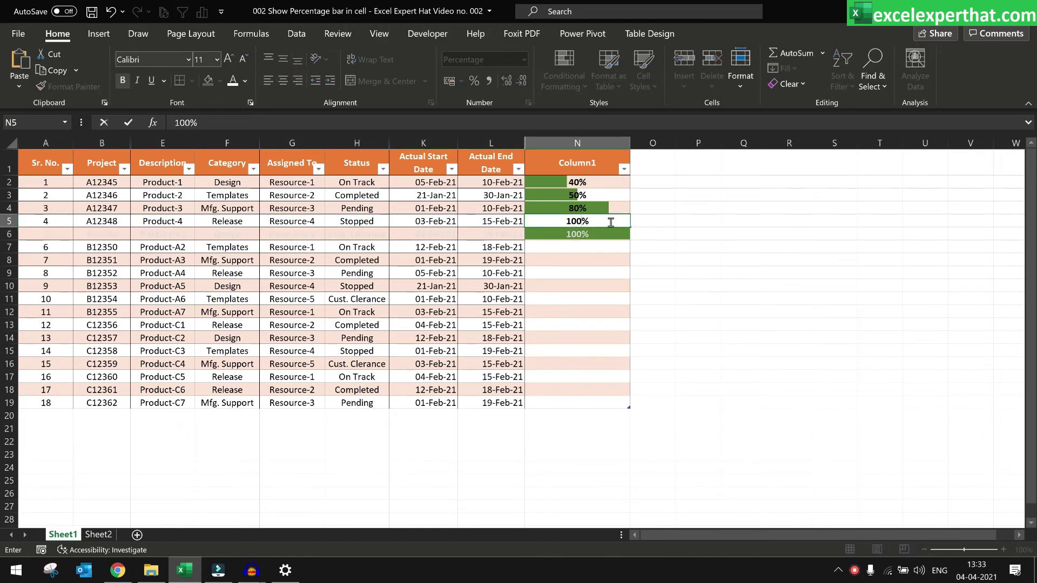
key("Return")
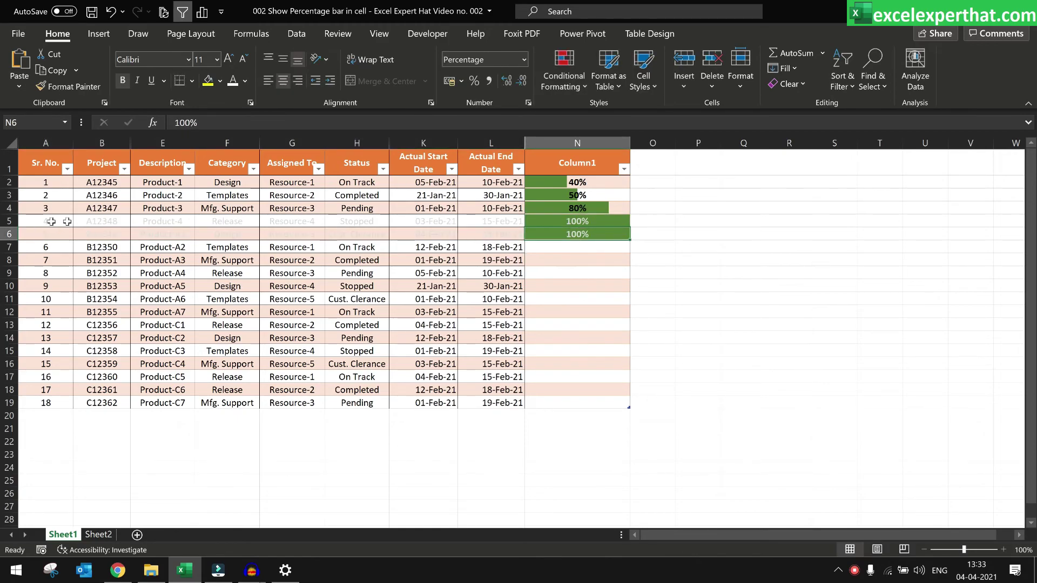
left_click(560, 208)
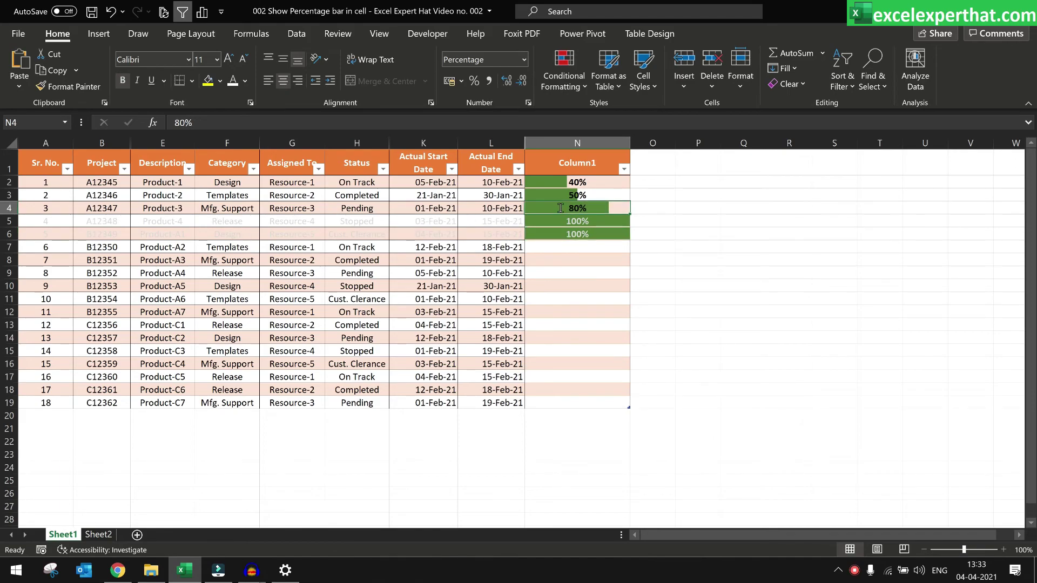
type("100")
key("Return")
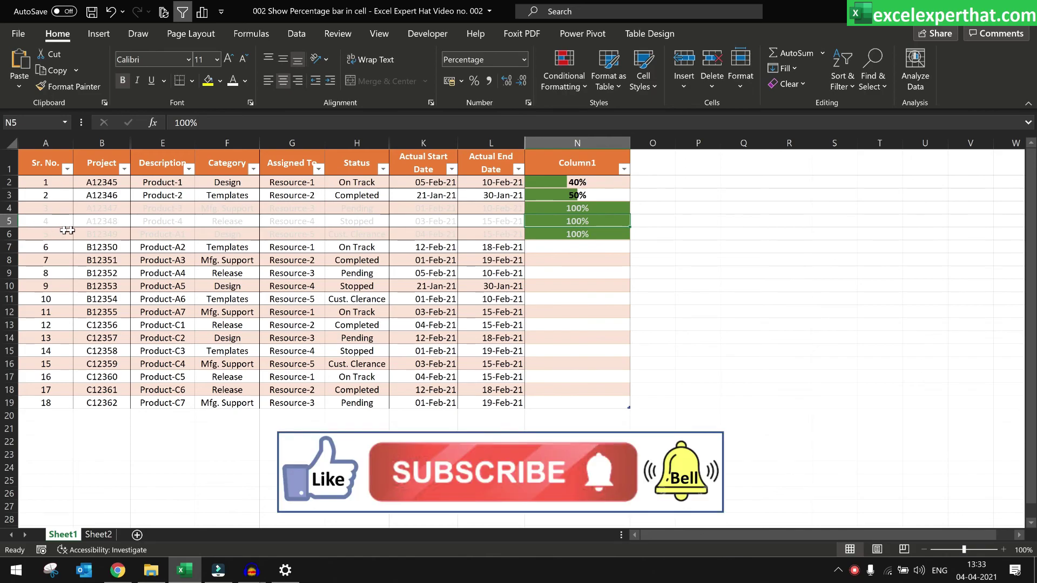
left_click(567, 247)
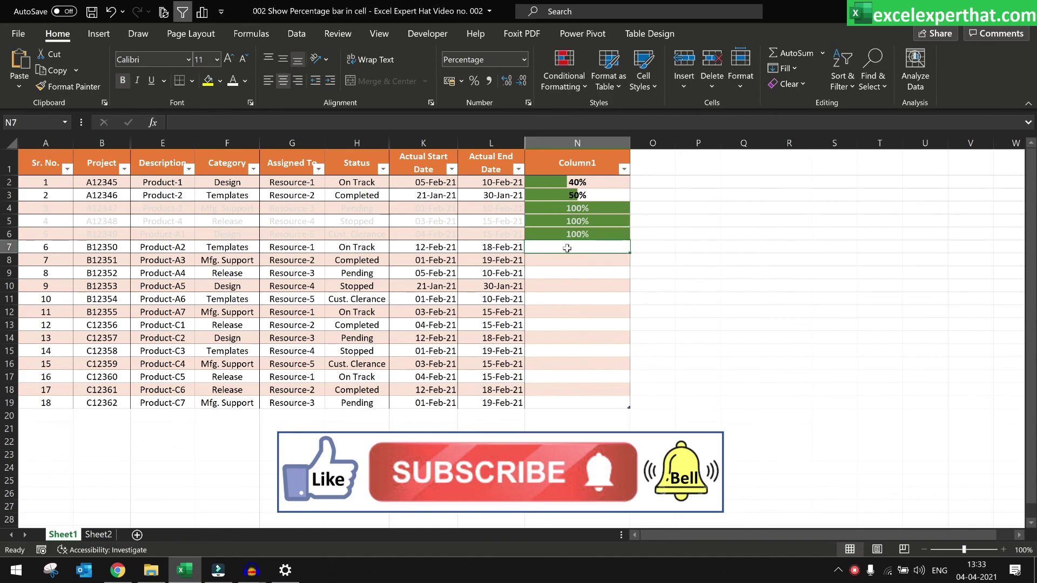